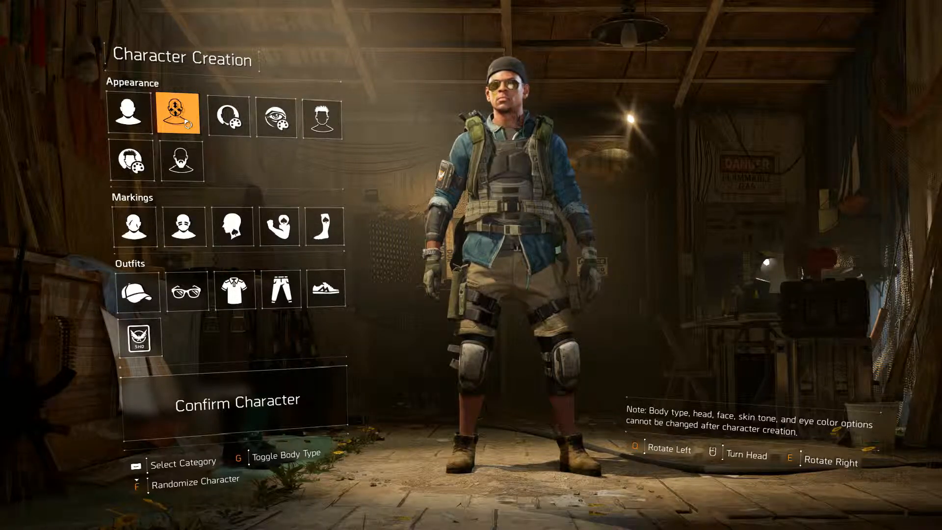
click(194, 156)
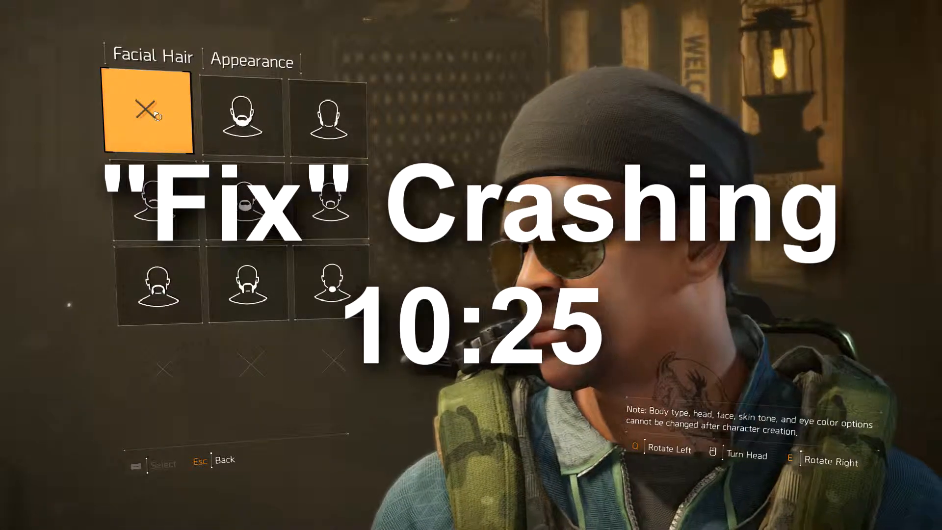
key(Escape)
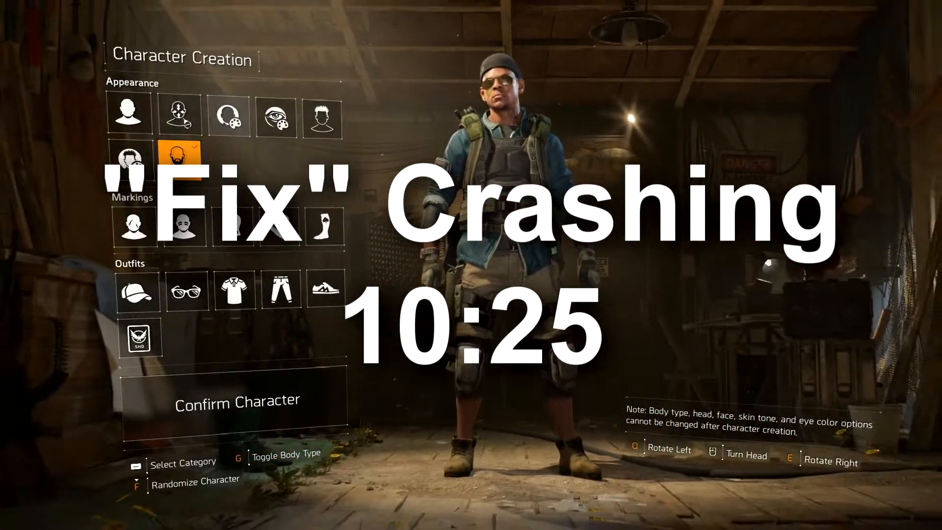
click(129, 116)
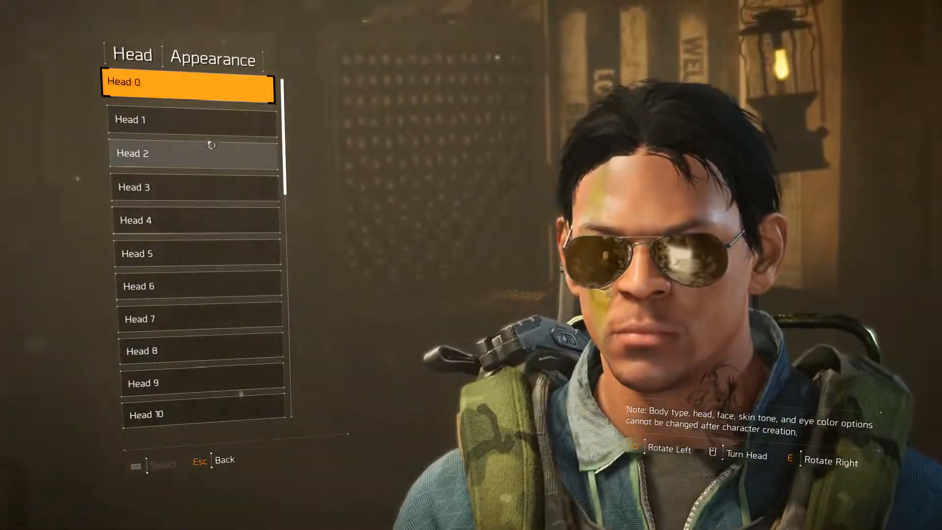
click(209, 139)
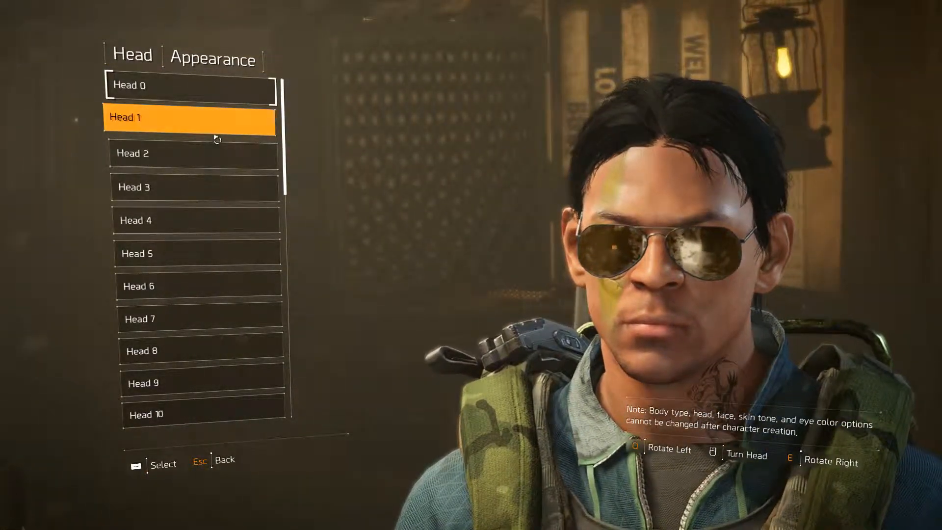
click(216, 152)
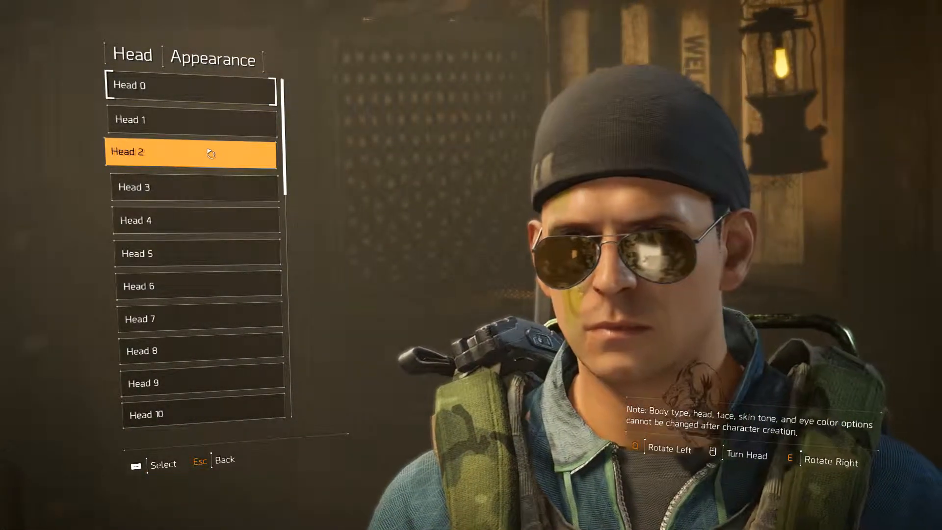
key(Escape)
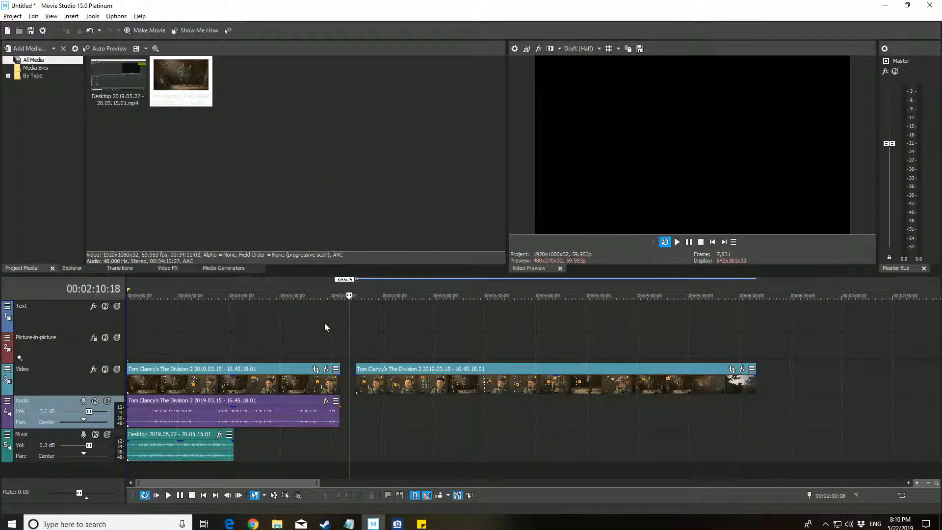
Step: Add a fade-in of about 00:00:15:25 to the start of the second video clip and play it back
scroll(360, 391, up, 4)
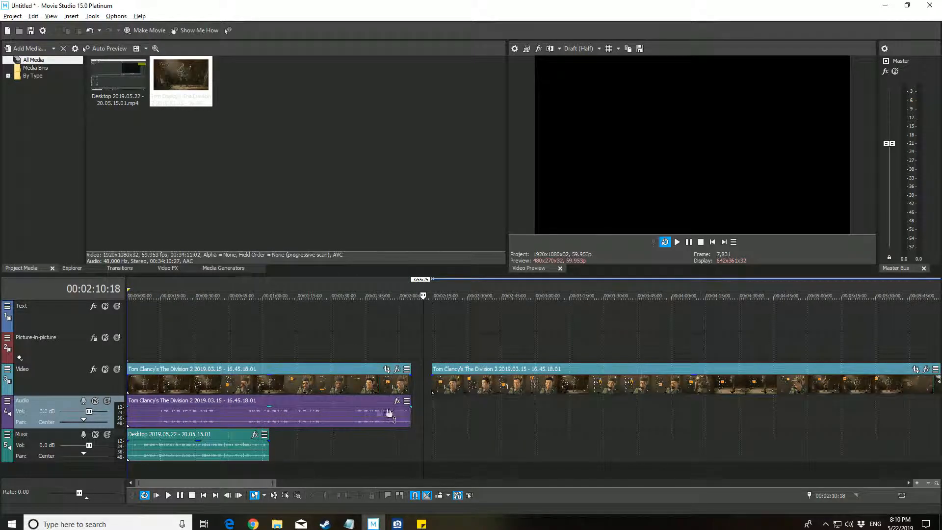
drag(226, 484, 255, 487)
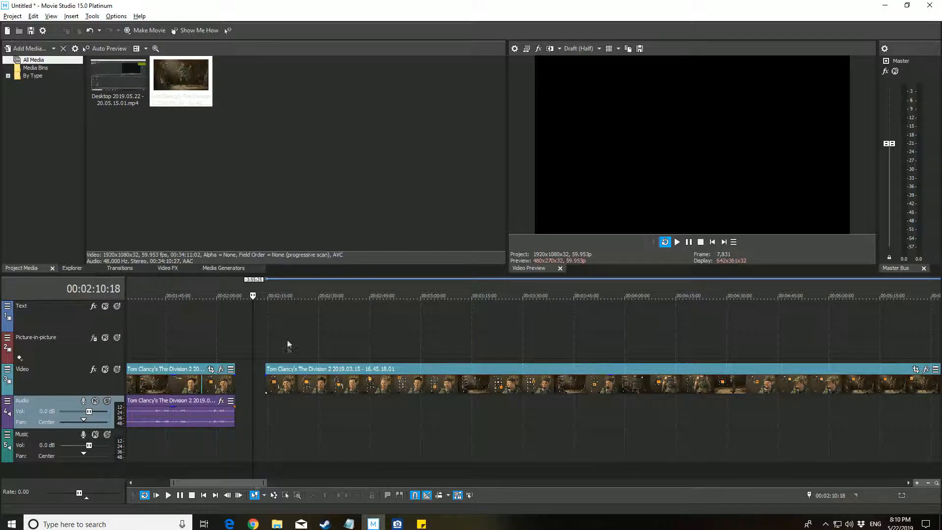
drag(252, 296, 258, 295)
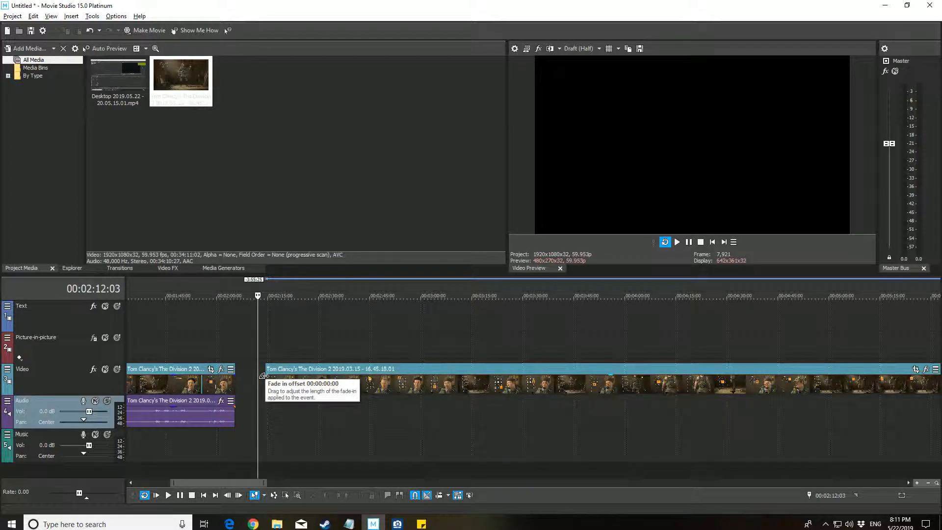
drag(263, 376, 317, 381)
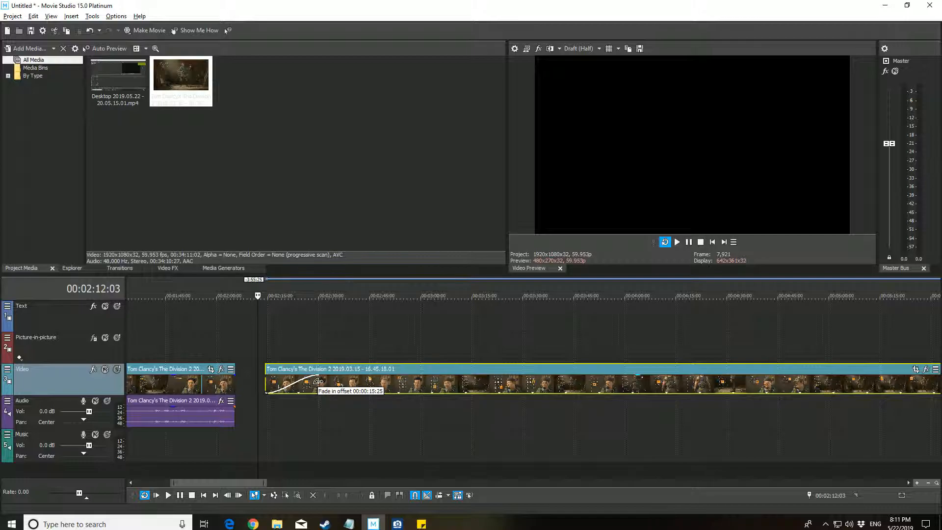
drag(318, 381, 318, 381)
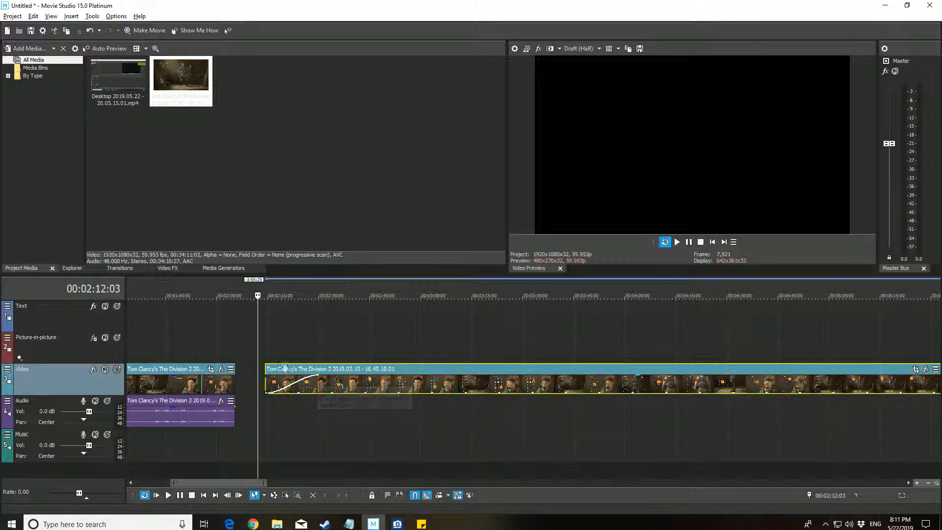
drag(257, 295, 265, 295)
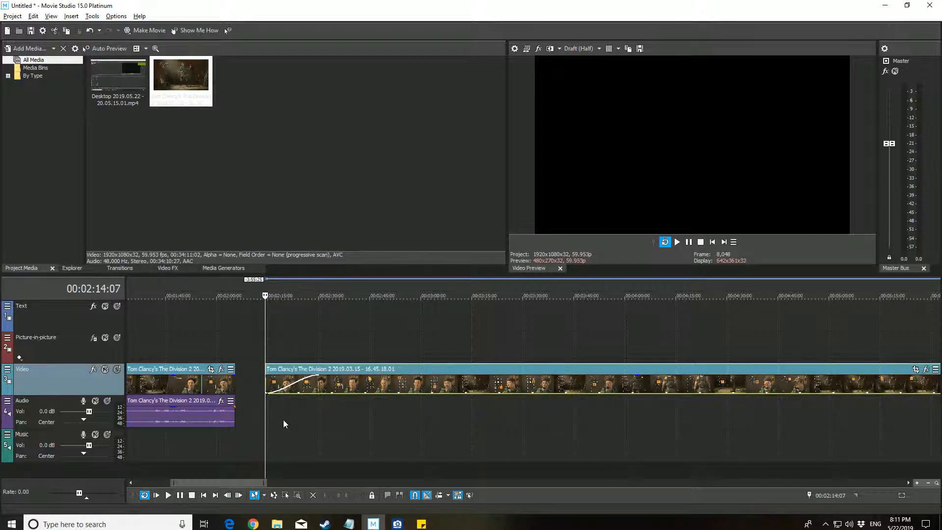
key(space)
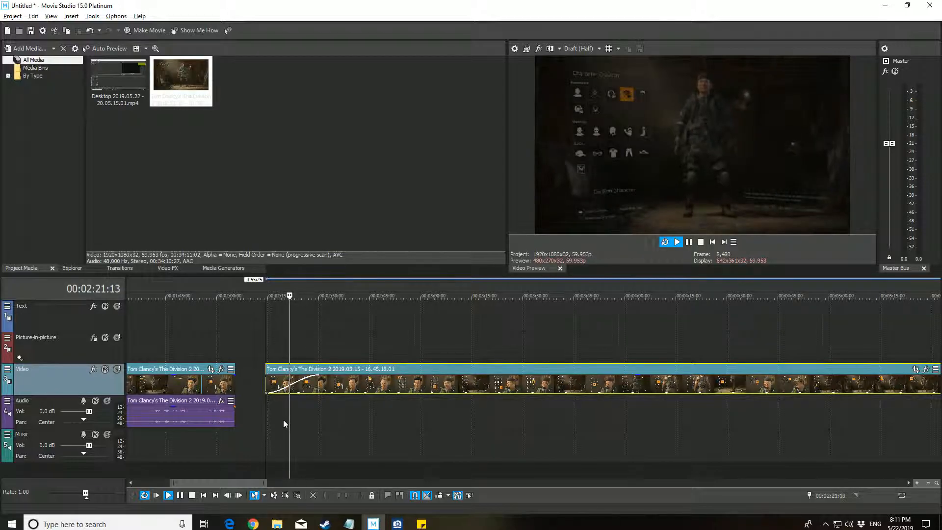
key(Return)
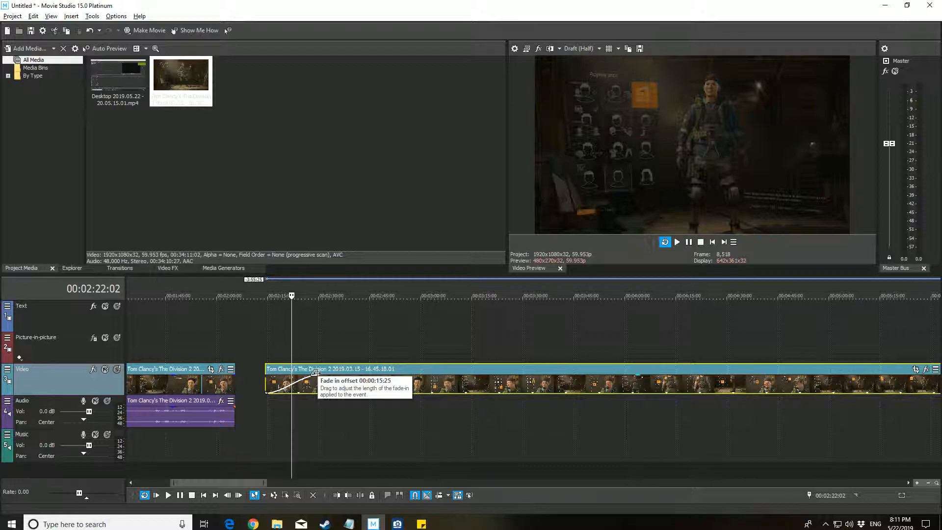
Step: Shorten the second clip's fade-in so it ends at about 00:02:22:02, and preview it from the clip's start
drag(315, 376, 291, 376)
click(265, 298)
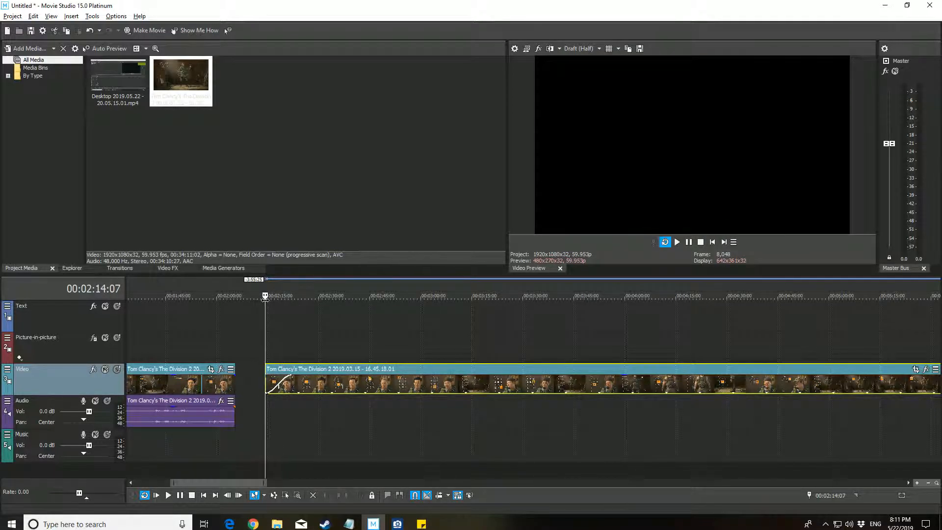
key(space)
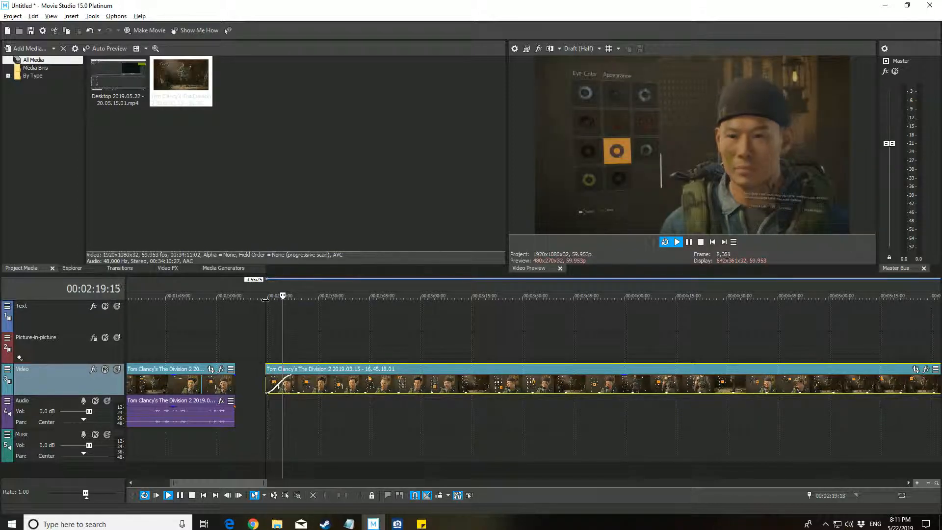
key(space)
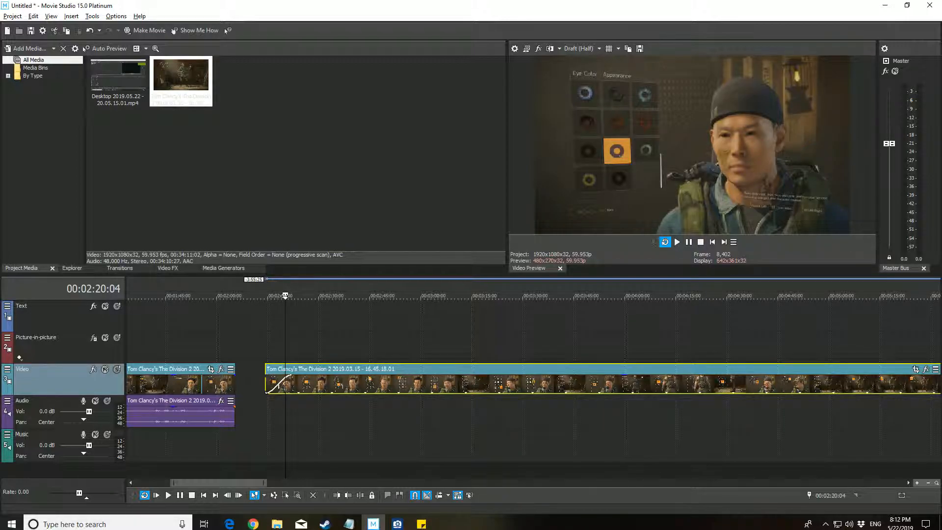
Step: Shorten the second clip's fade-in to about 3 seconds, ending near 00:02:17:05, and play it from the clip's start
drag(285, 296, 274, 374)
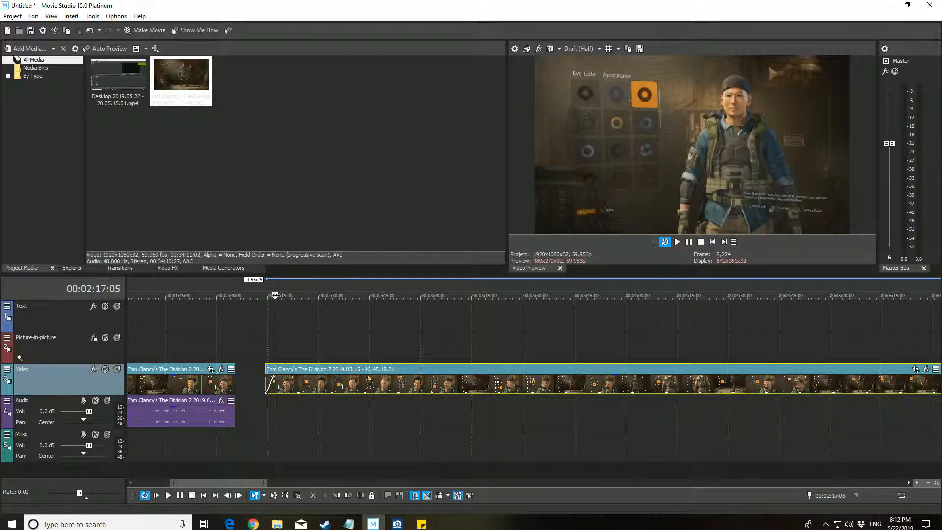
drag(275, 295, 266, 295)
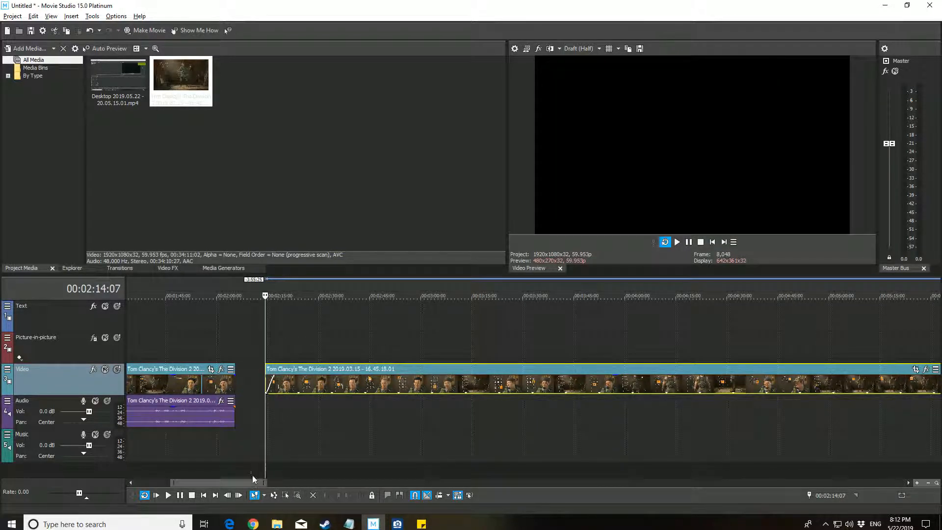
key(space)
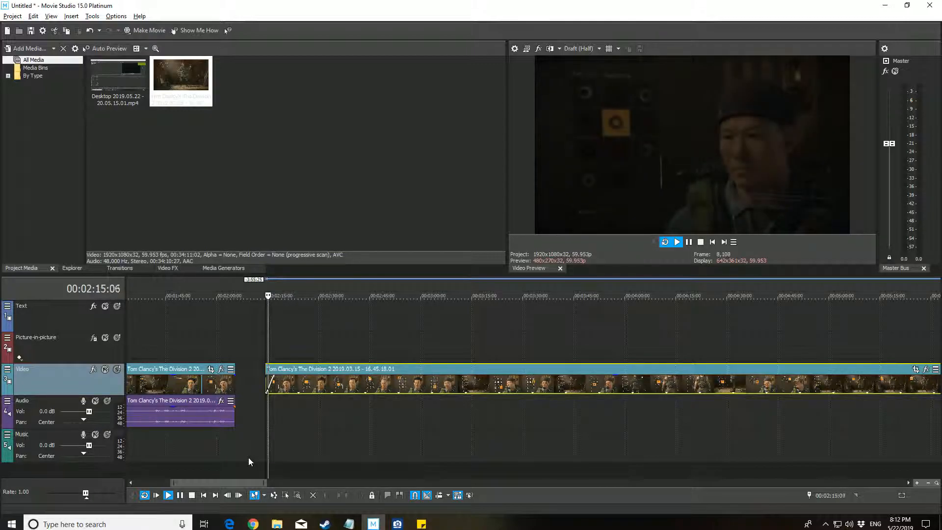
key(Return)
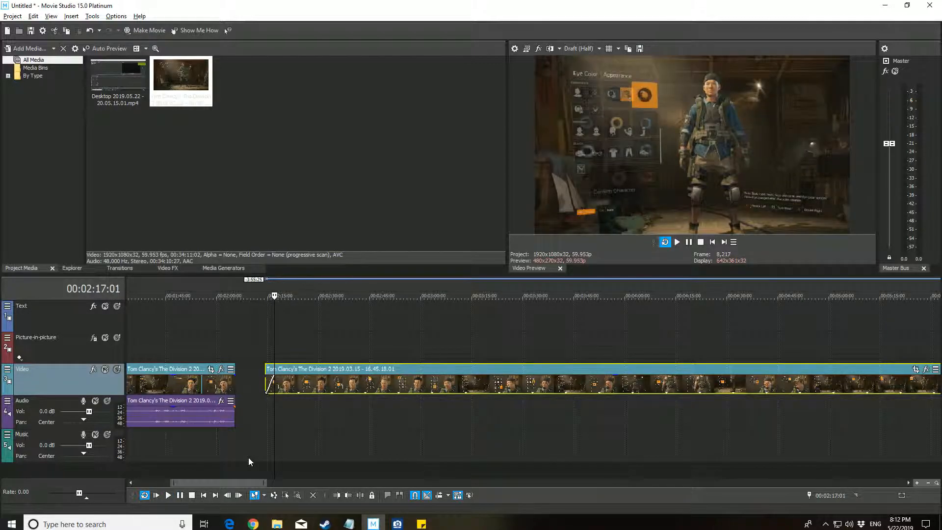
Step: Add a fade-out to the end of the second clip, starting at about 00:06:06:17, and preview the ending
drag(252, 483, 332, 481)
click(342, 340)
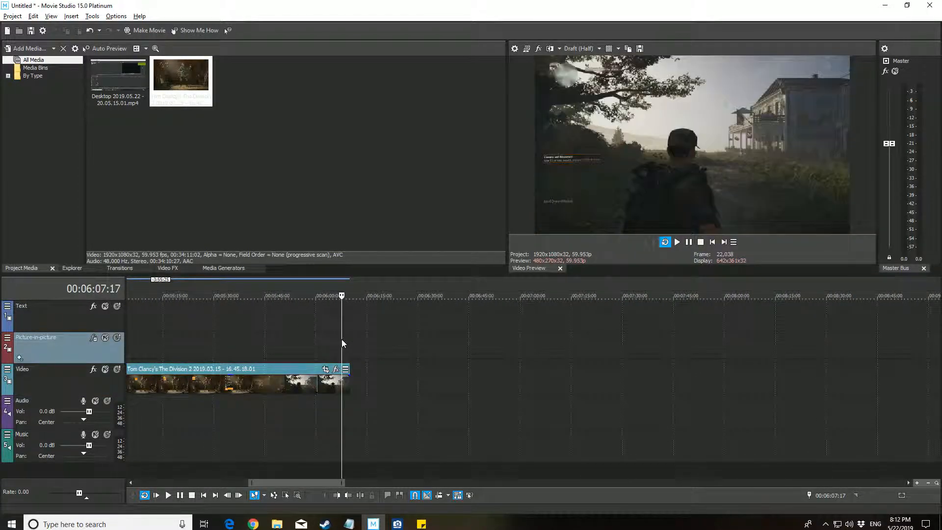
drag(342, 295, 338, 295)
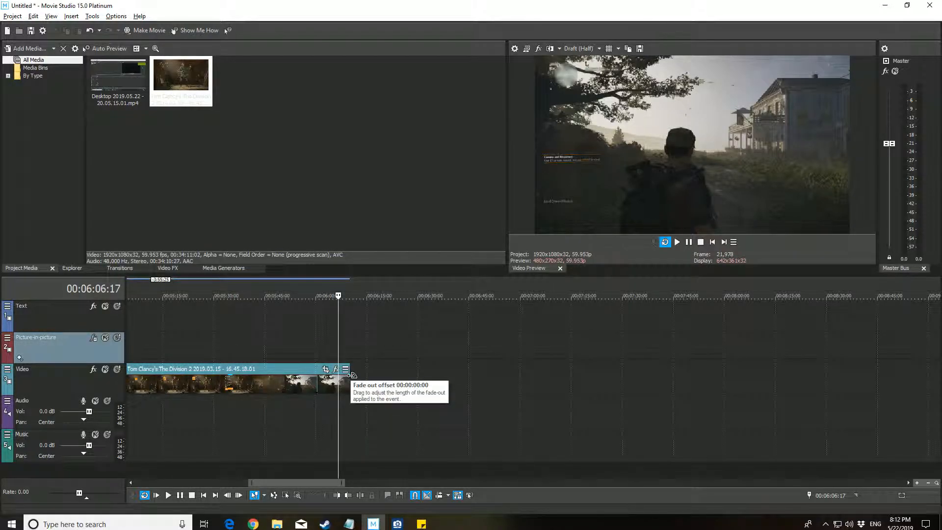
drag(352, 375, 343, 376)
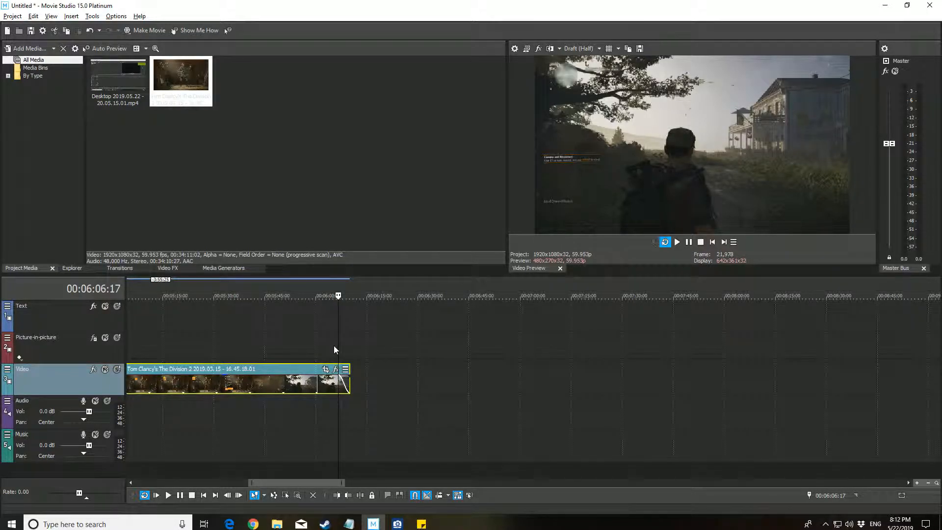
click(320, 297)
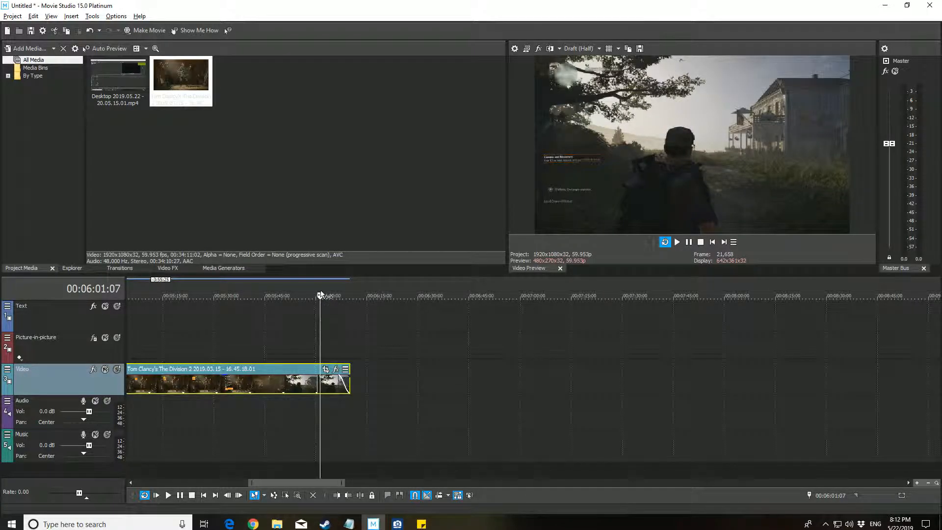
key(space)
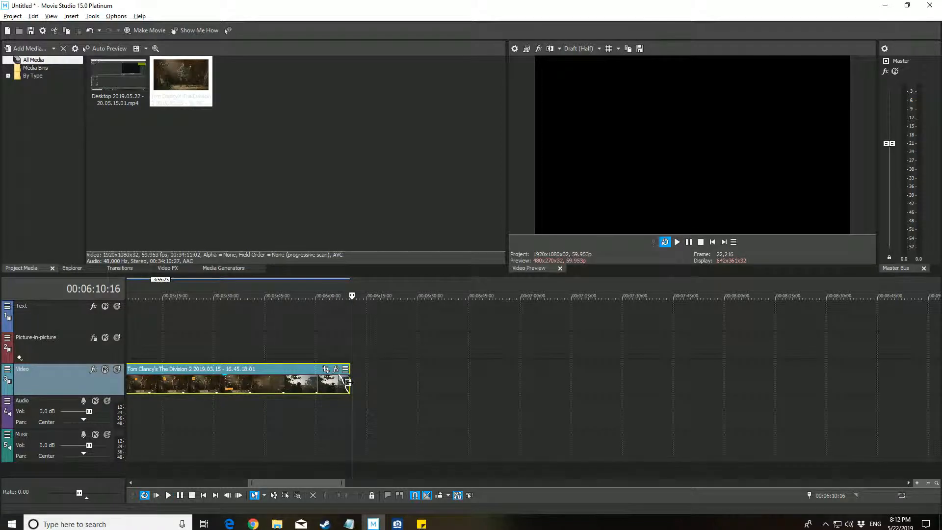
drag(352, 296, 291, 296)
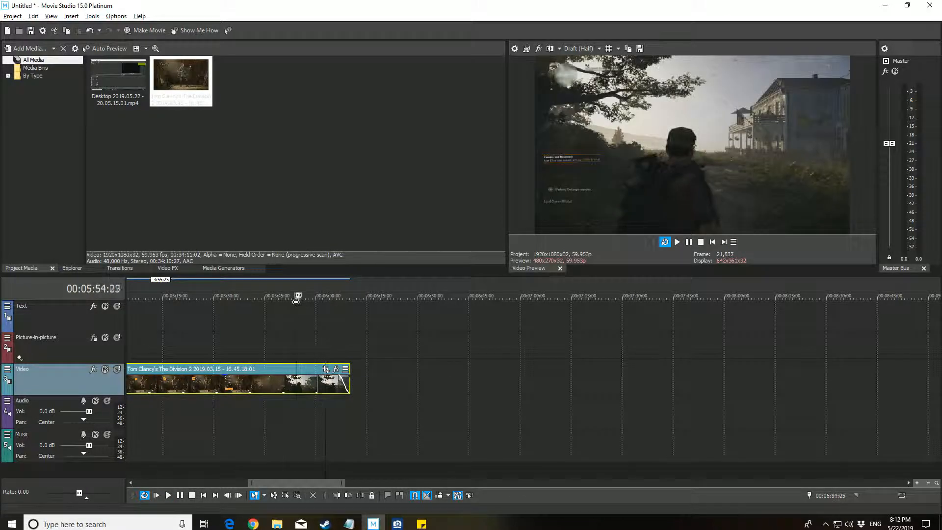
Step: Time-stretch the second clip by extending its start edge about 7:19 earlier, and play back the slowed footage
drag(305, 482, 234, 485)
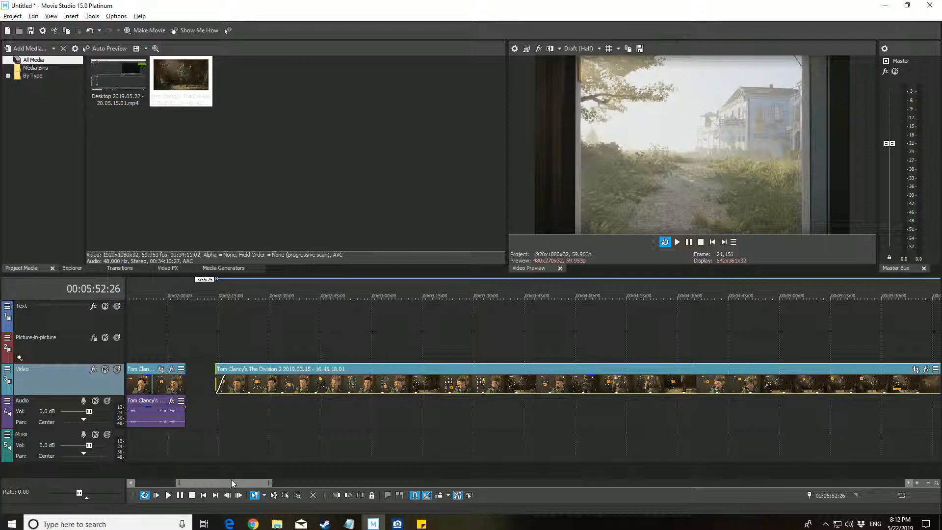
click(219, 338)
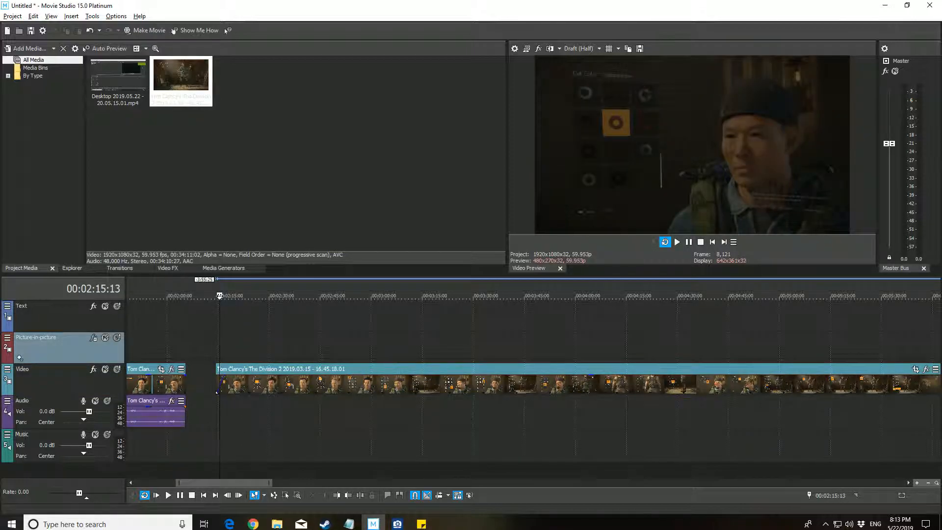
drag(220, 296, 208, 297)
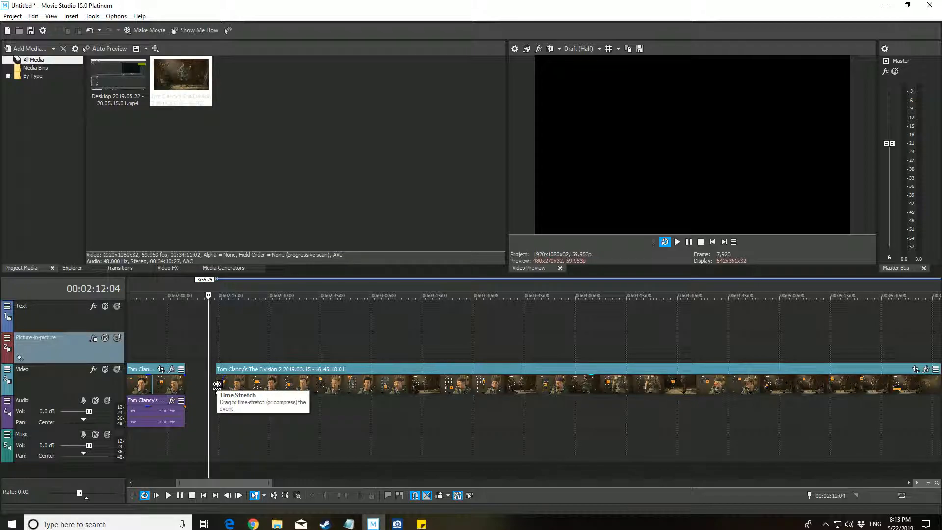
drag(217, 385, 192, 385)
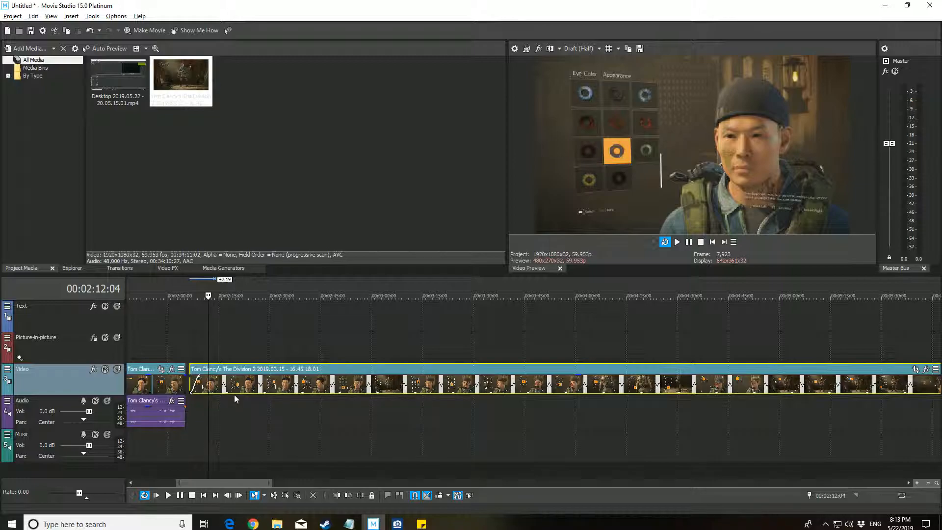
key(space)
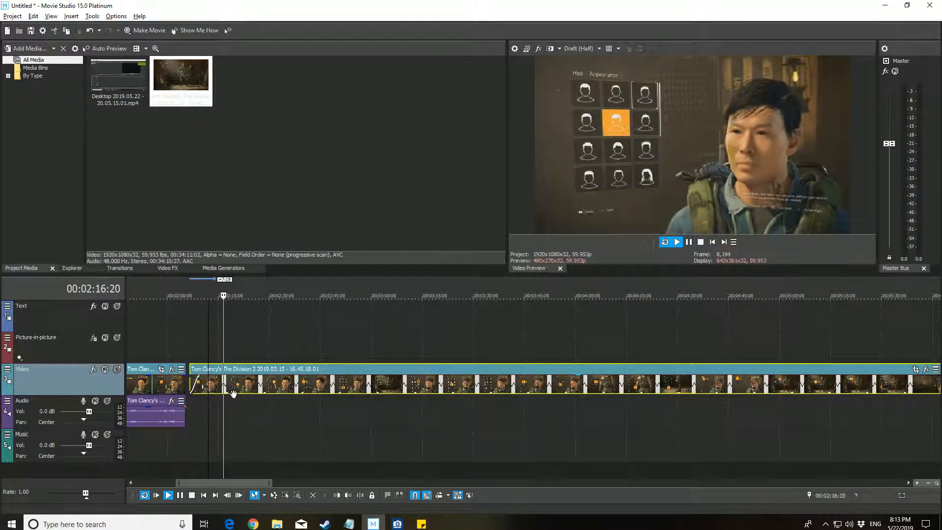
key(Return)
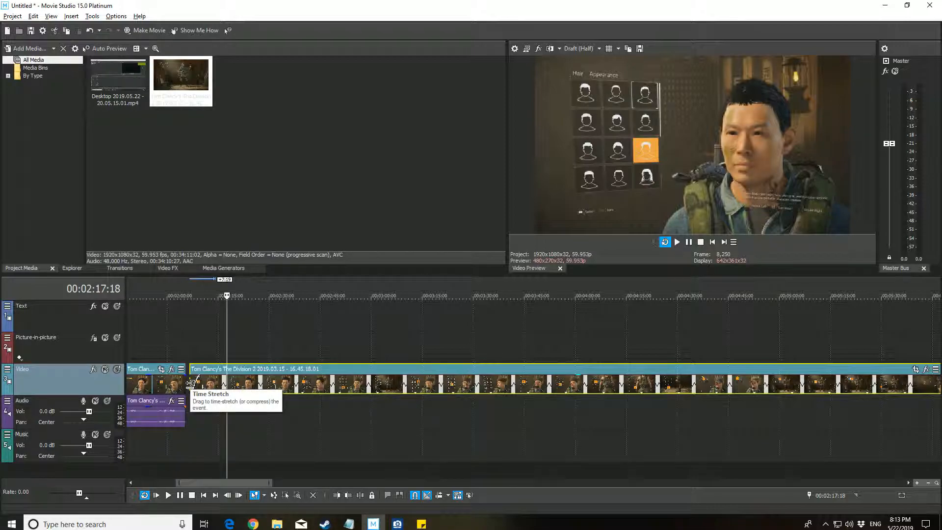
Step: Time-compress the second clip by moving its start edge about 1:14:29 later, and place the playhead just before it at 00:03:19:10
drag(190, 383, 445, 391)
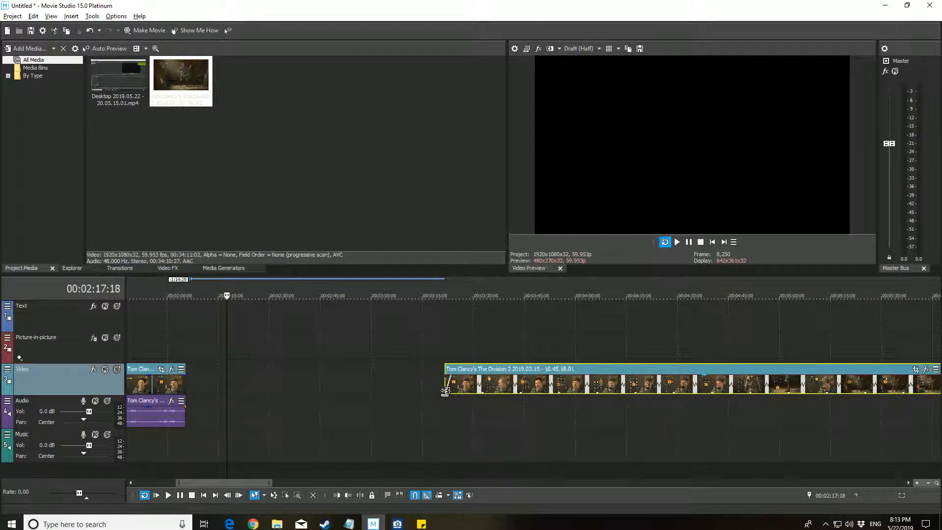
click(438, 346)
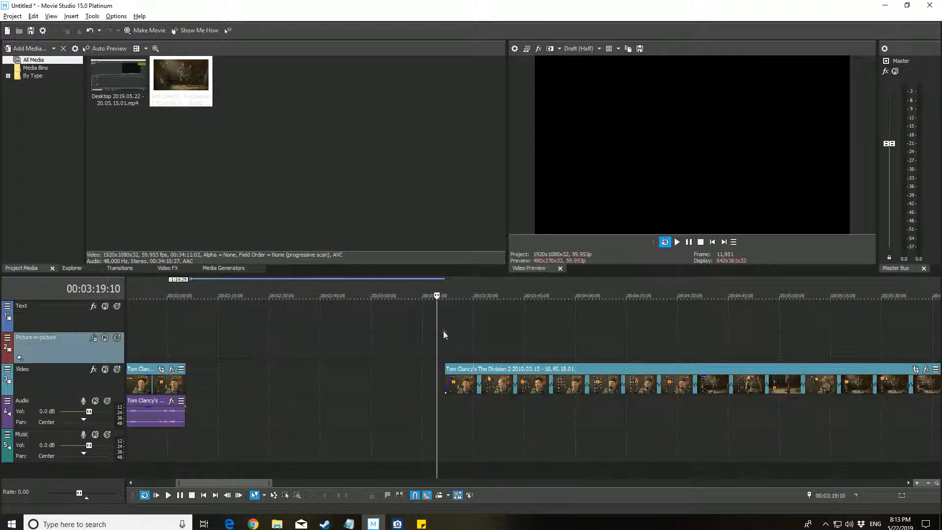
Step: Play back the sped-up second clip from its start at 00:03:21:17
click(444, 297)
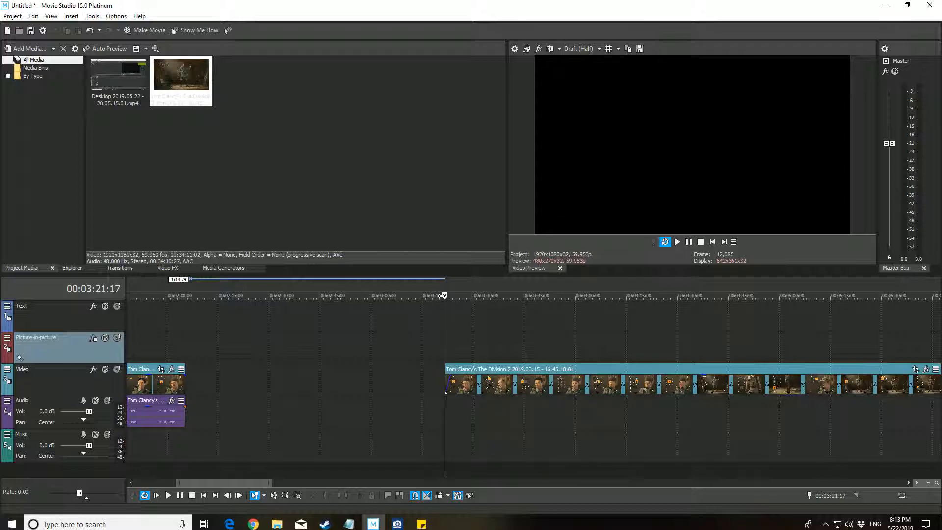
key(space)
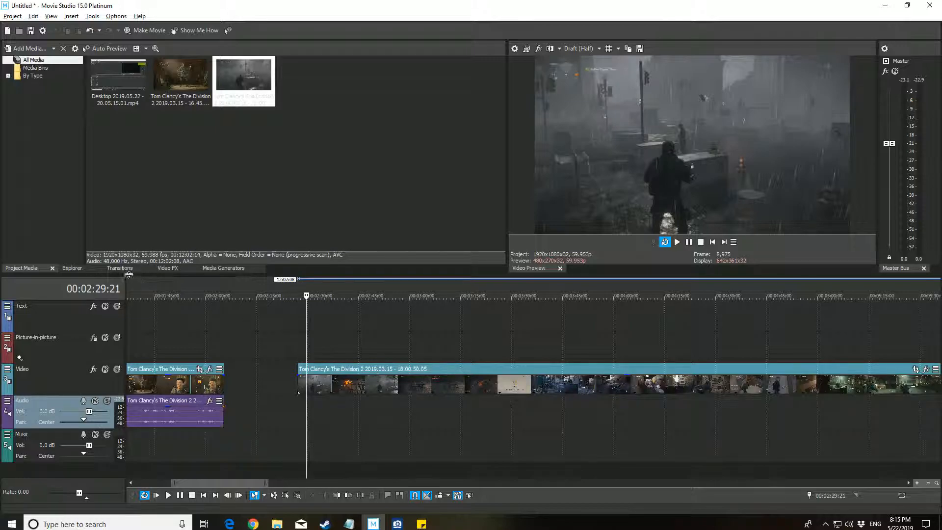
Step: Show the transitions library, play the new gameplay clip to find a cut point, and split it at 00:02:33:00 on the video track
click(121, 269)
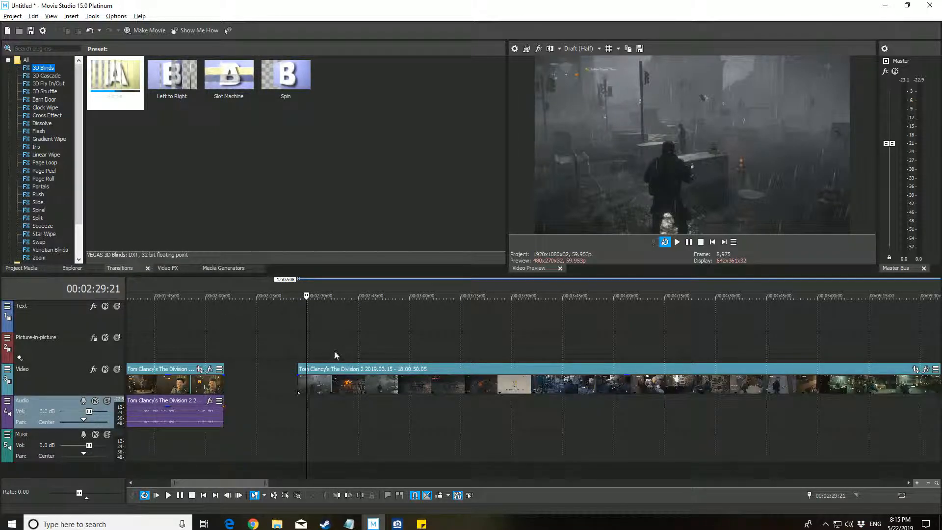
mouse_move(307, 296)
mouse_down()
mouse_move(333, 305)
mouse_move(314, 297)
mouse_up()
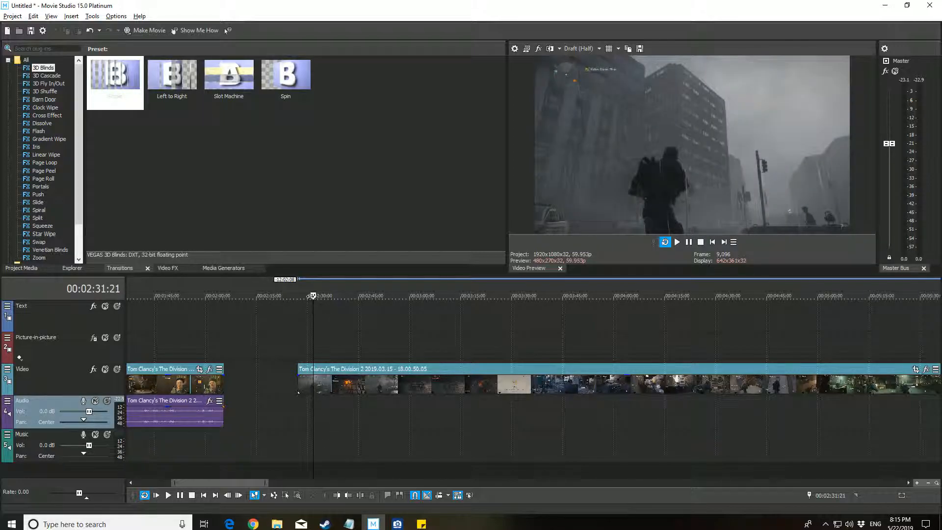
key(space)
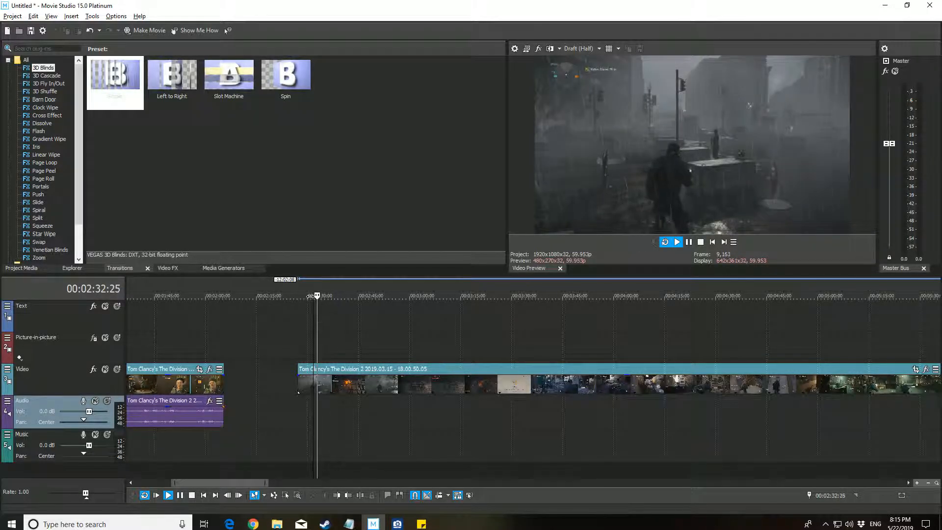
key(space)
key(space)
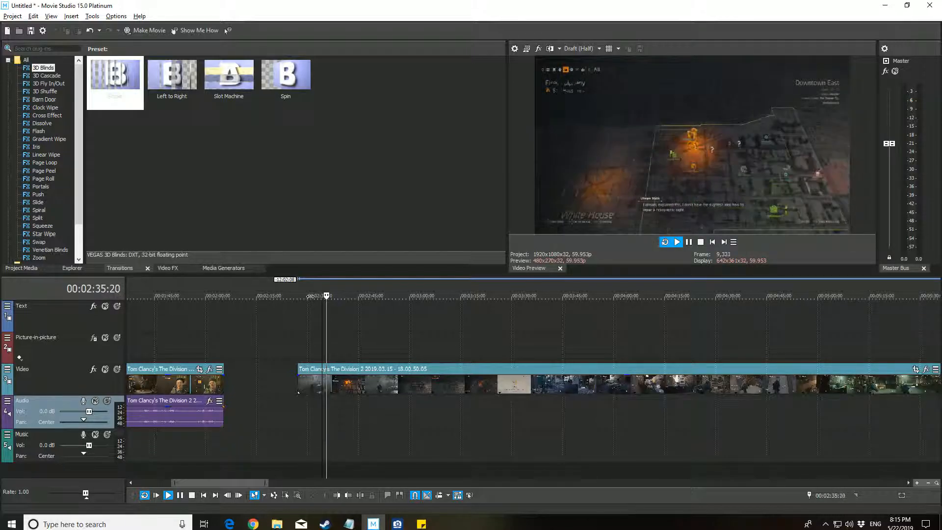
key(space)
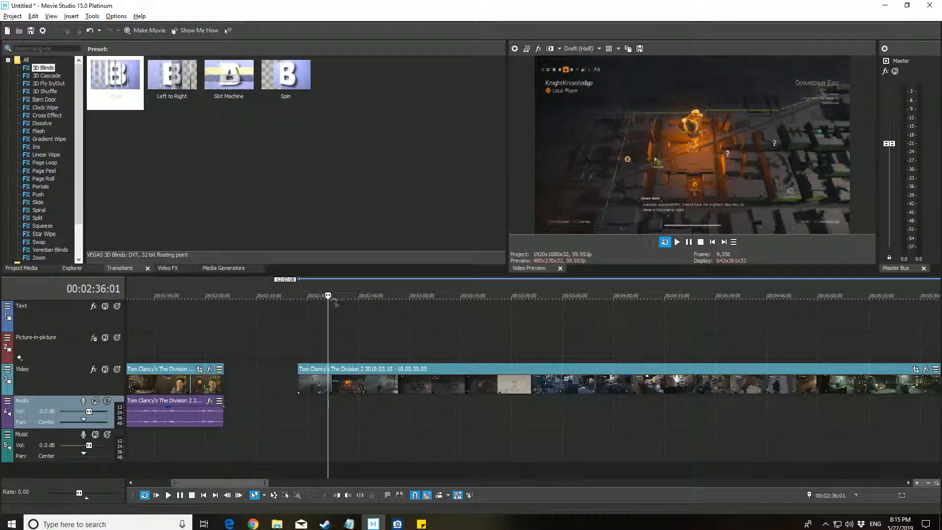
drag(328, 296, 317, 297)
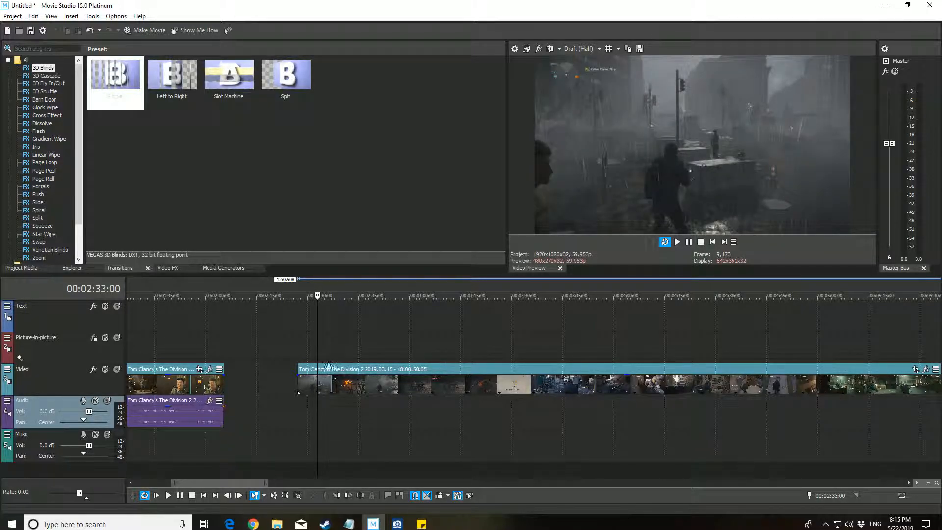
click(83, 381)
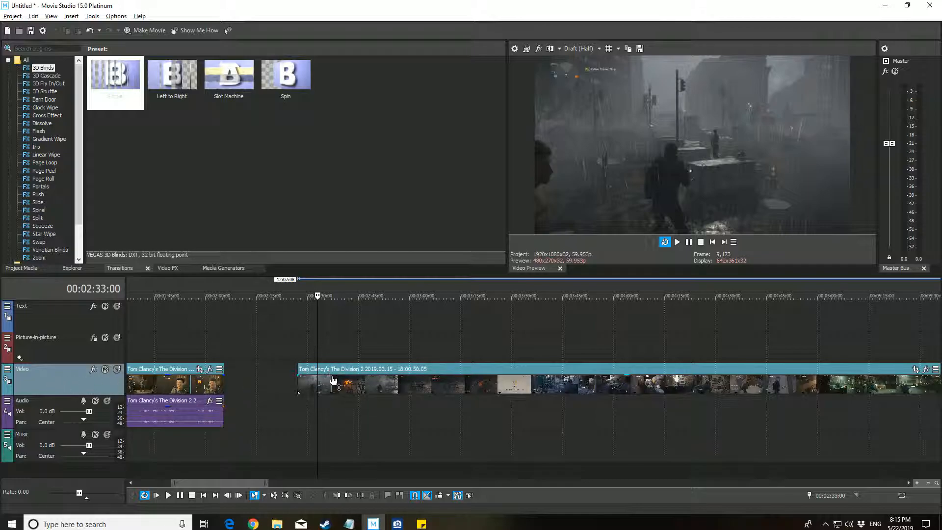
key(s)
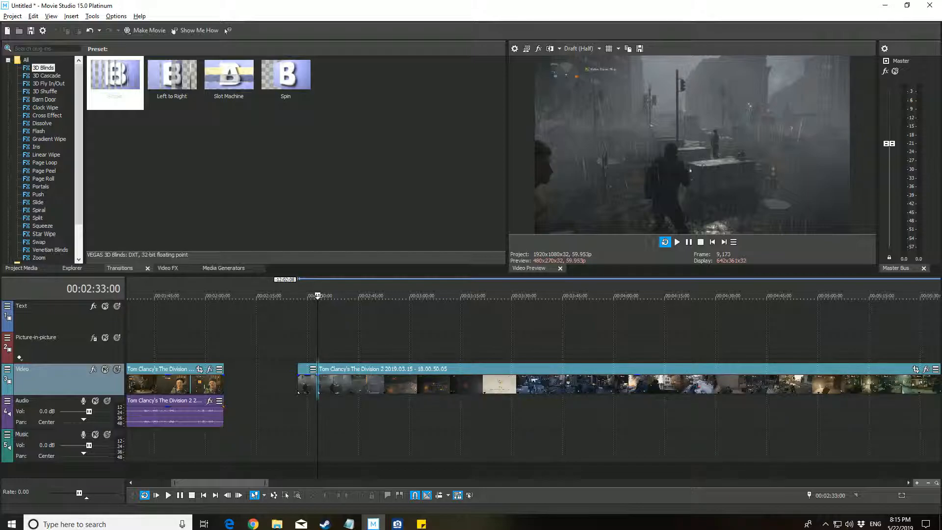
Step: Split the gameplay clip again at 00:02:41:11 and delete the section between the two cuts
key(space)
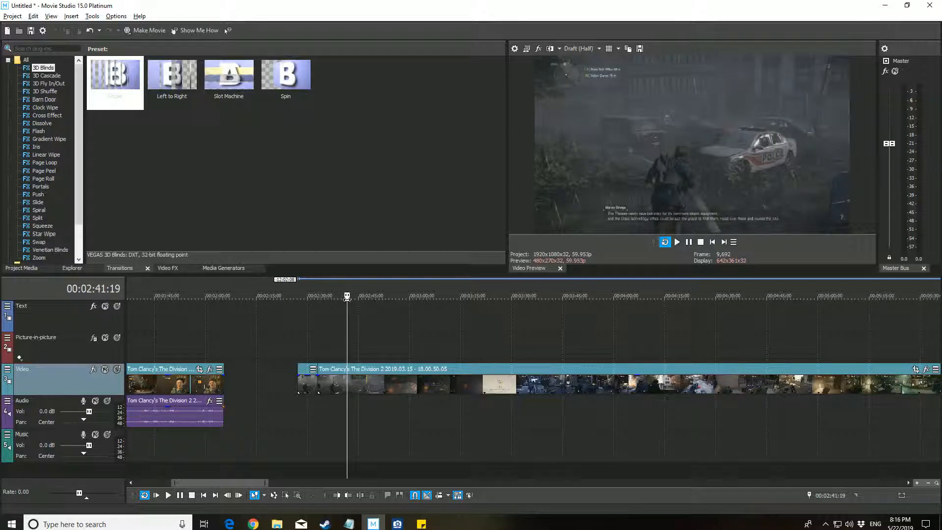
key(space)
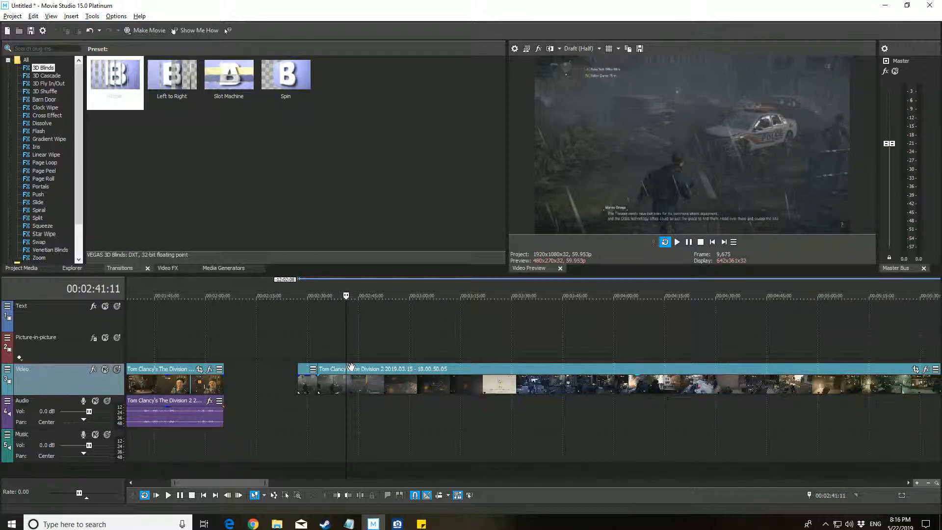
key(s)
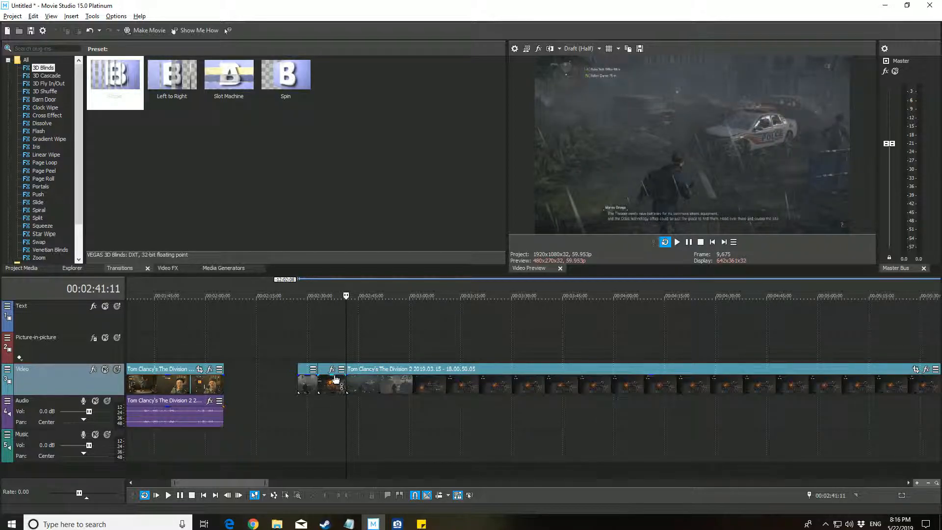
click(331, 383)
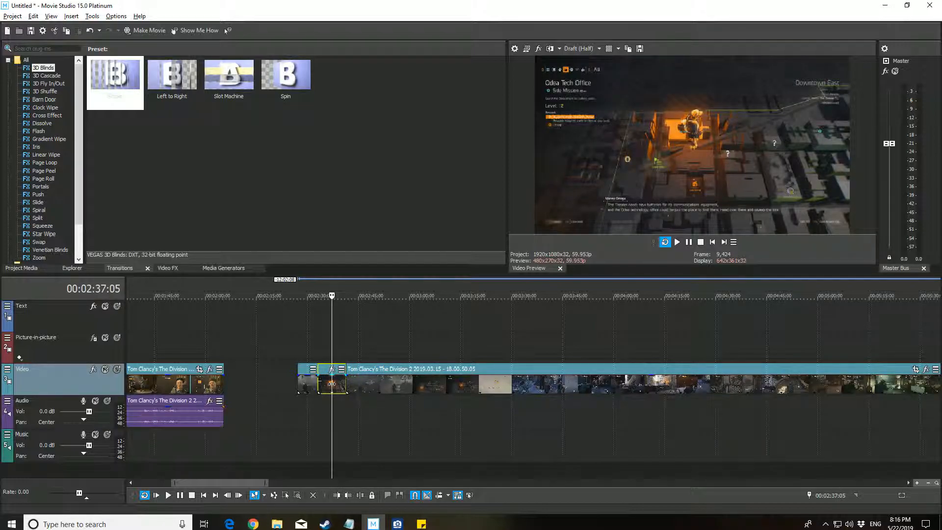
key(Delete)
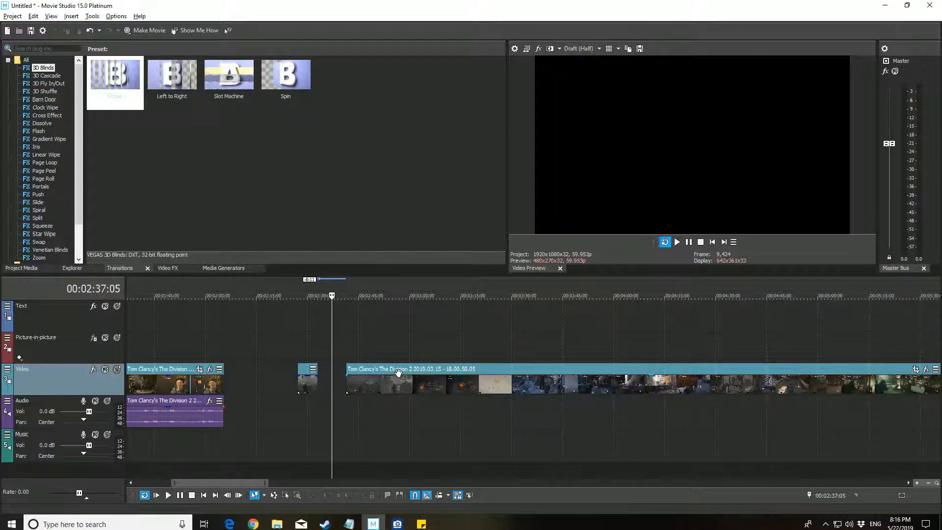
Step: Move the remaining long segment earlier so it overlaps the end of the short segment in a crossfade of 1:17
drag(397, 372, 387, 373)
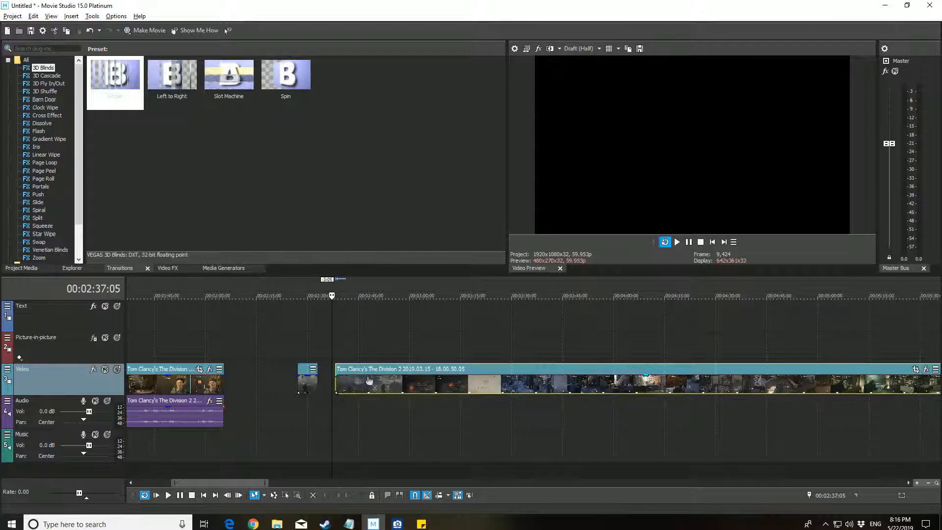
scroll(373, 414, up, 8)
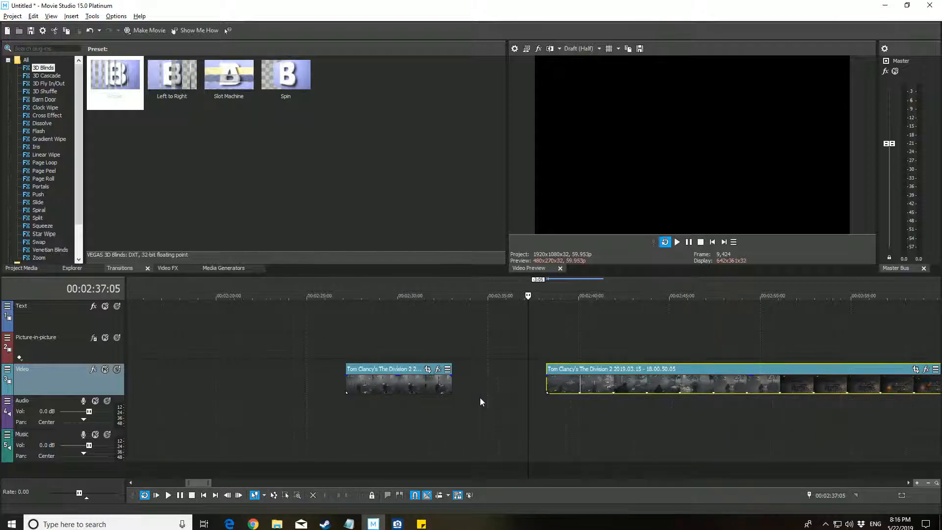
drag(592, 370, 519, 371)
drag(529, 296, 403, 296)
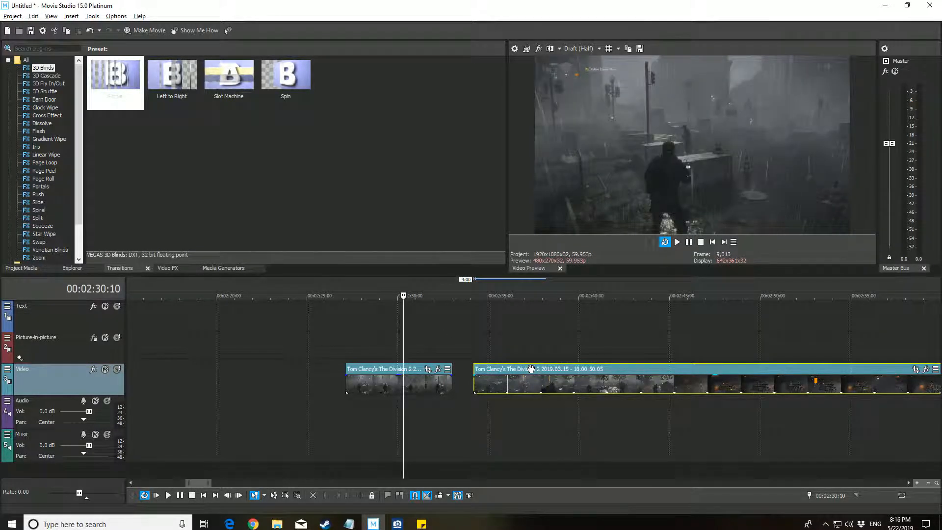
drag(531, 369, 482, 370)
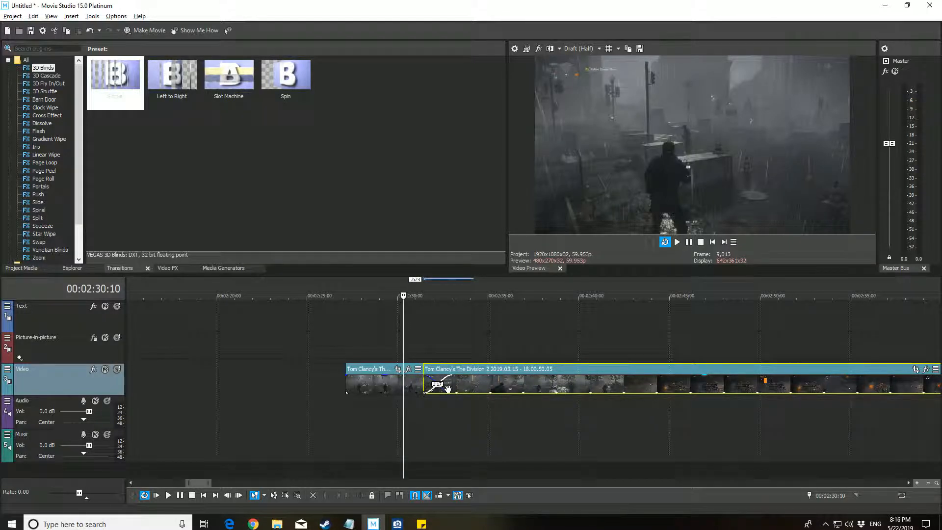
Step: Preview the crossfade and shorten it to 1:00 by moving the long segment 0:17 later
drag(404, 296, 414, 290)
key(space)
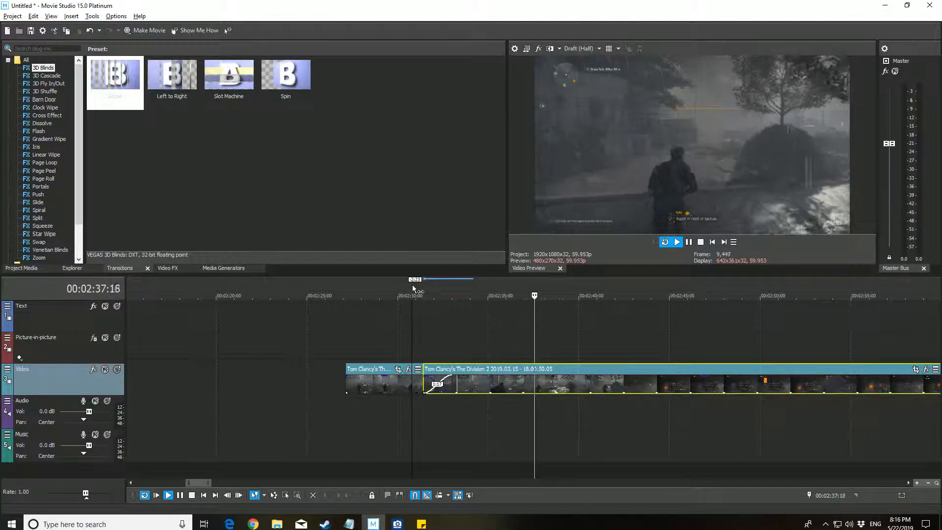
key(Return)
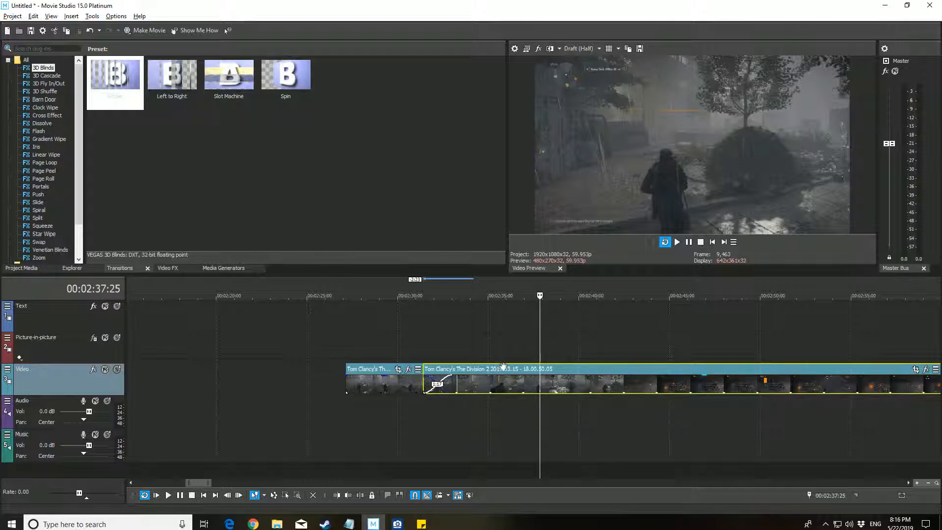
drag(465, 370, 502, 372)
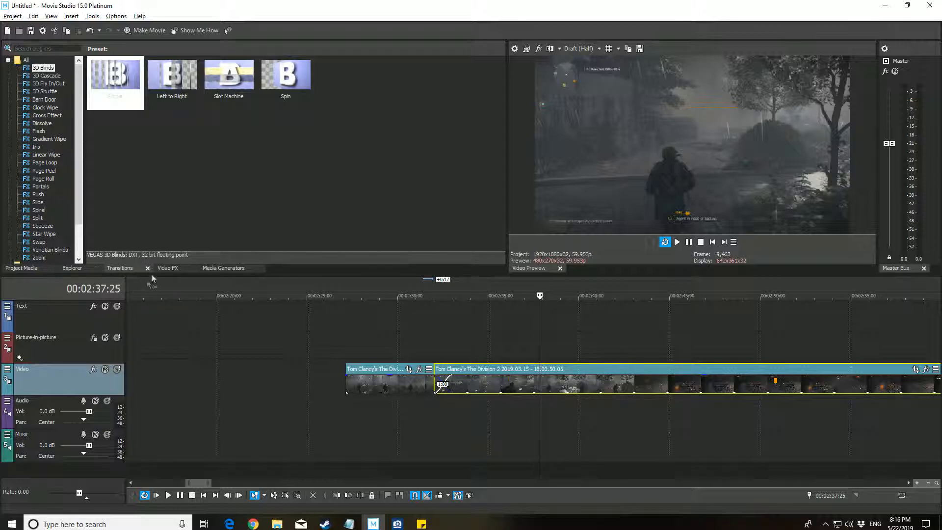
Step: Browse the 3D, Dissolve and Push transition presets and apply the default Push transition to the crossfade between the two segments
click(54, 76)
click(47, 92)
click(47, 124)
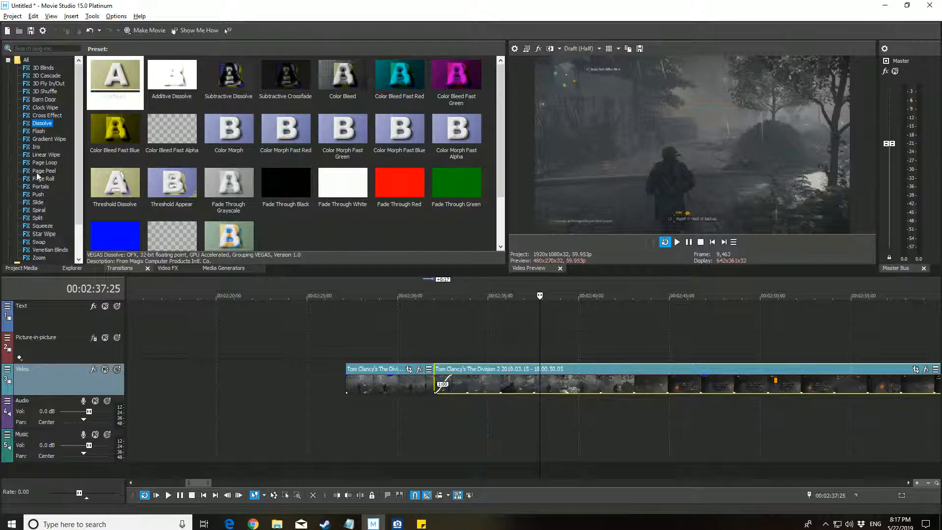
click(39, 195)
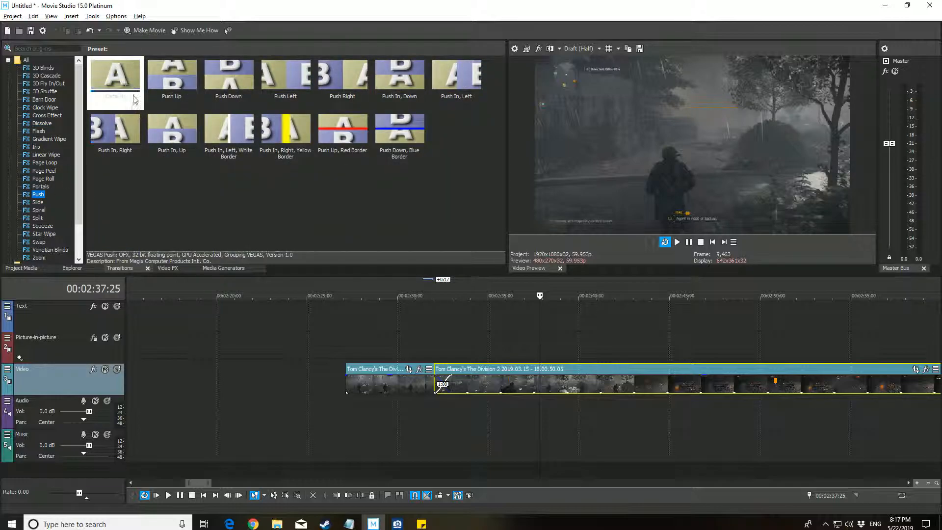
click(116, 79)
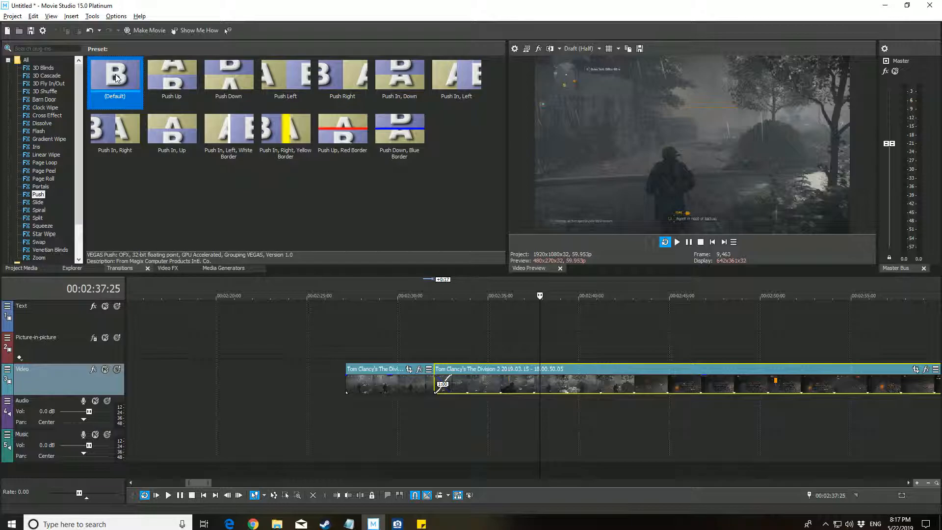
mouse_move(169, 133)
mouse_down()
mouse_move(358, 294)
mouse_move(442, 384)
mouse_move(429, 382)
mouse_move(455, 381)
mouse_move(441, 382)
mouse_up()
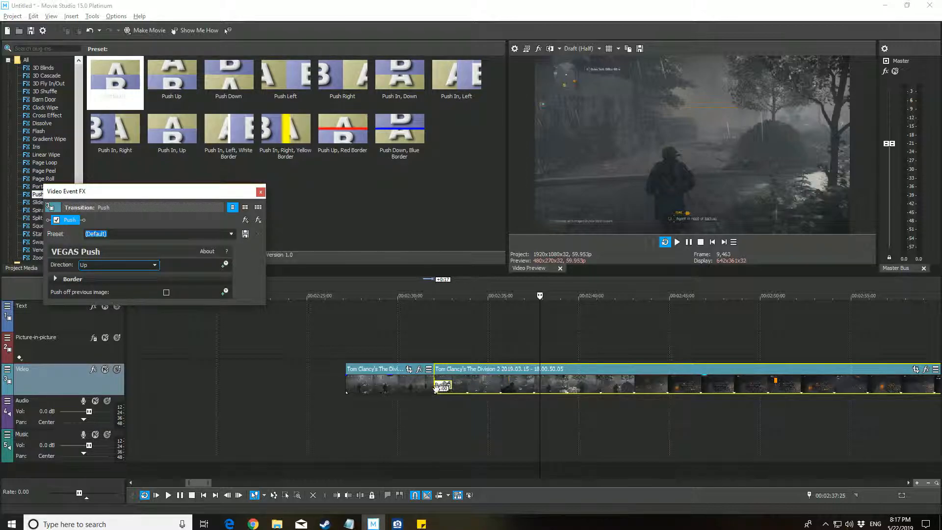
Step: Examine the Push transition's settings, including its border options, and close them without changes
drag(192, 196, 275, 268)
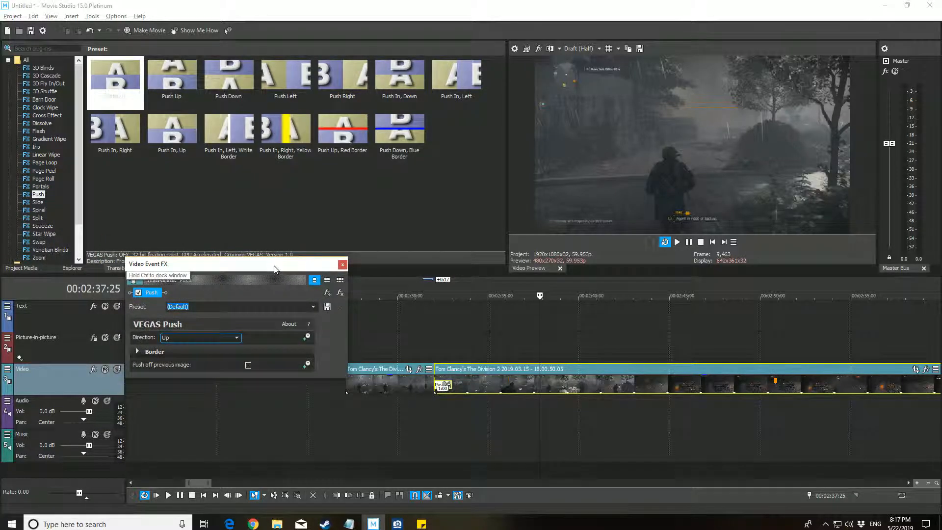
click(138, 351)
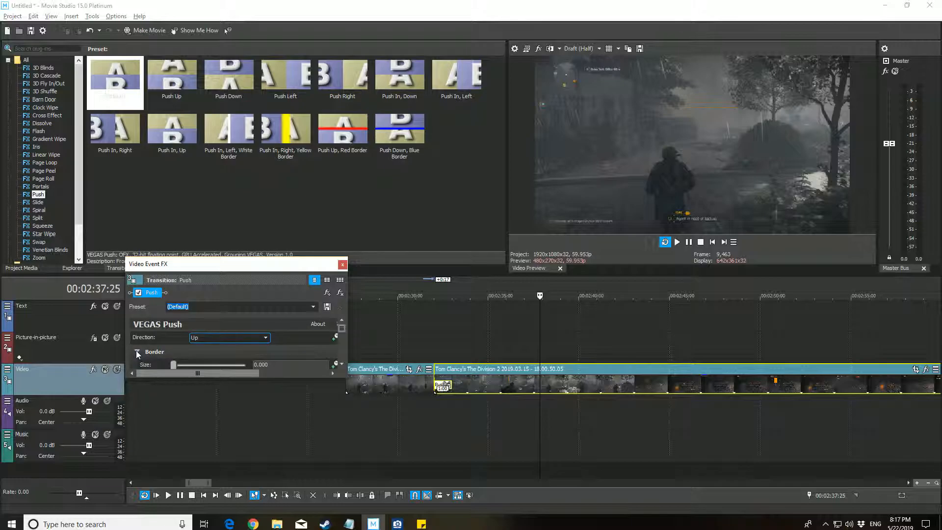
click(137, 352)
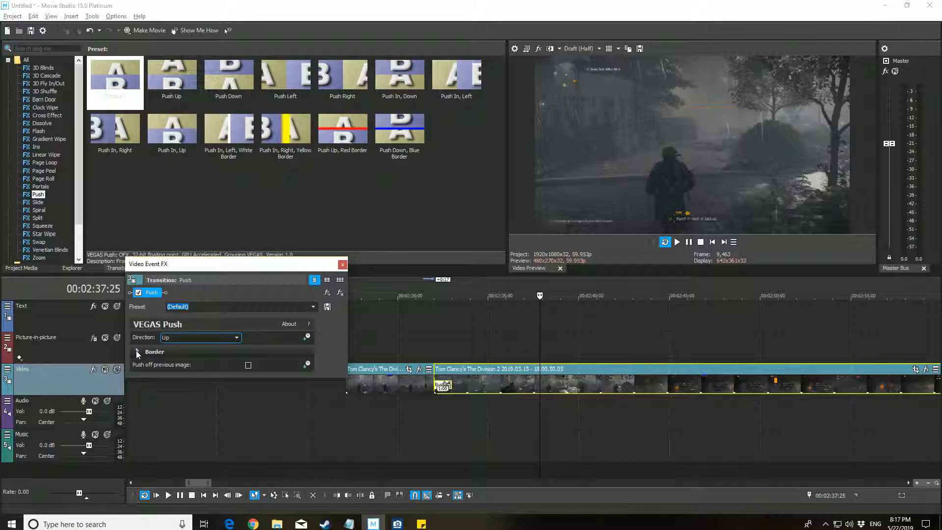
click(343, 265)
Step: Play back the Push transition starting just before the crossfade at 00:02:31:13
drag(539, 310, 423, 311)
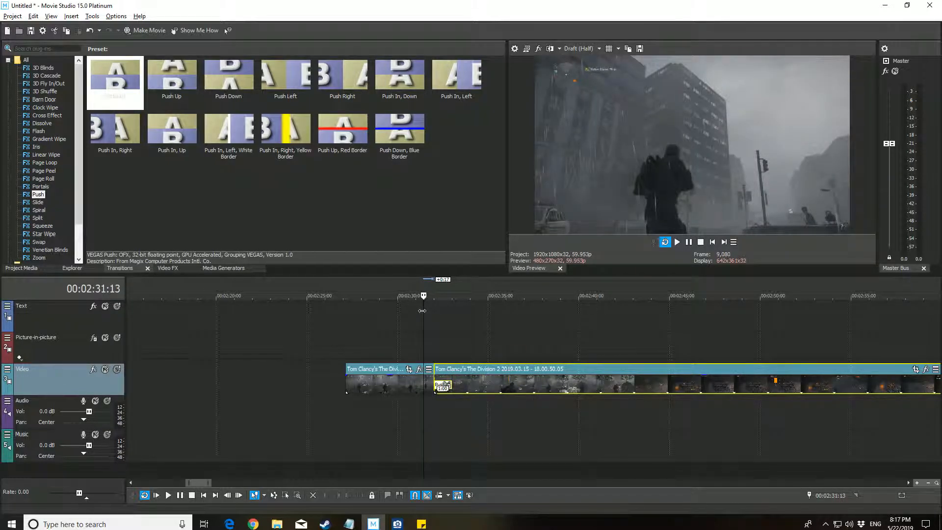
key(space)
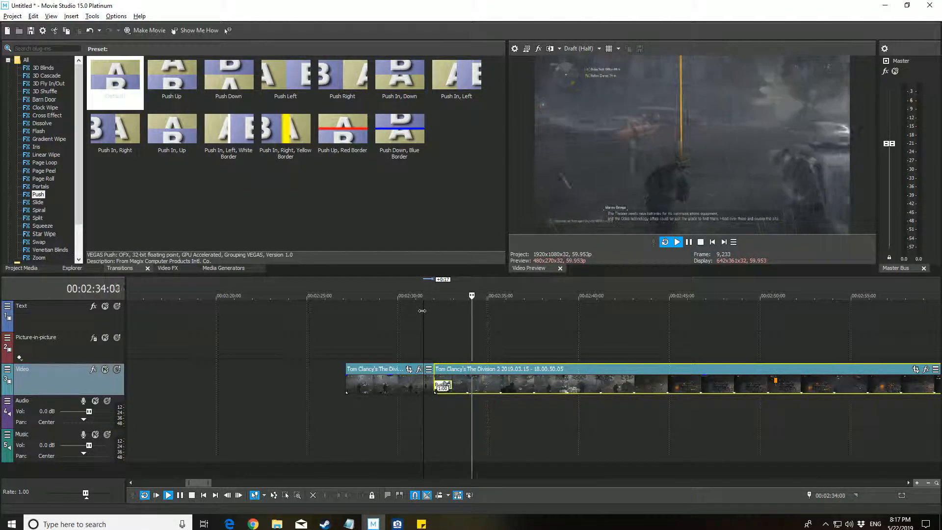
key(space)
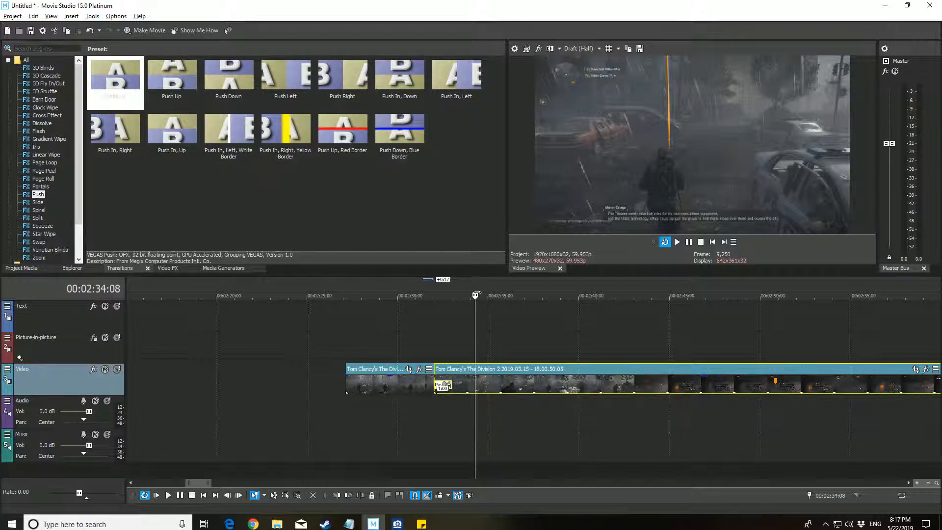
Step: Undo the Push transition and apply the Spiral In, Left, Clockwise preset to the crossfade instead, keeping its default settings
click(417, 295)
scroll(458, 402, up, 4)
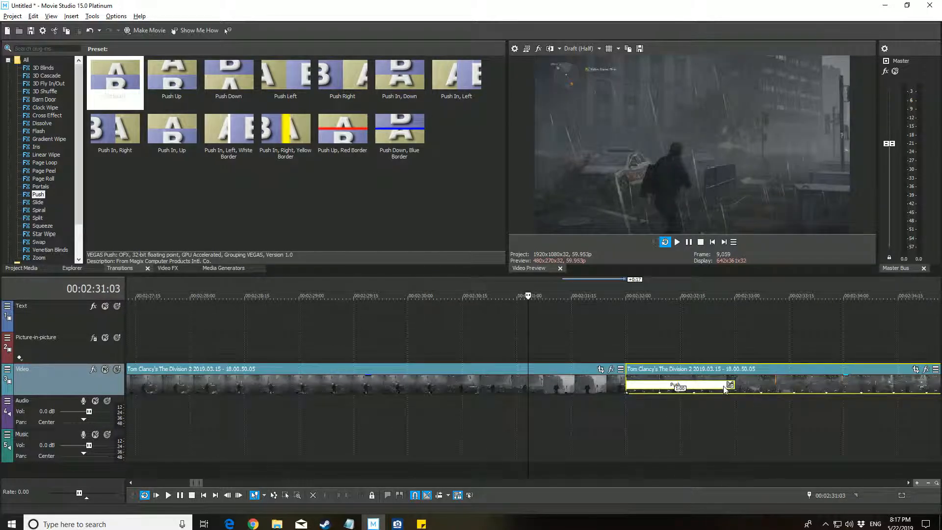
click(90, 31)
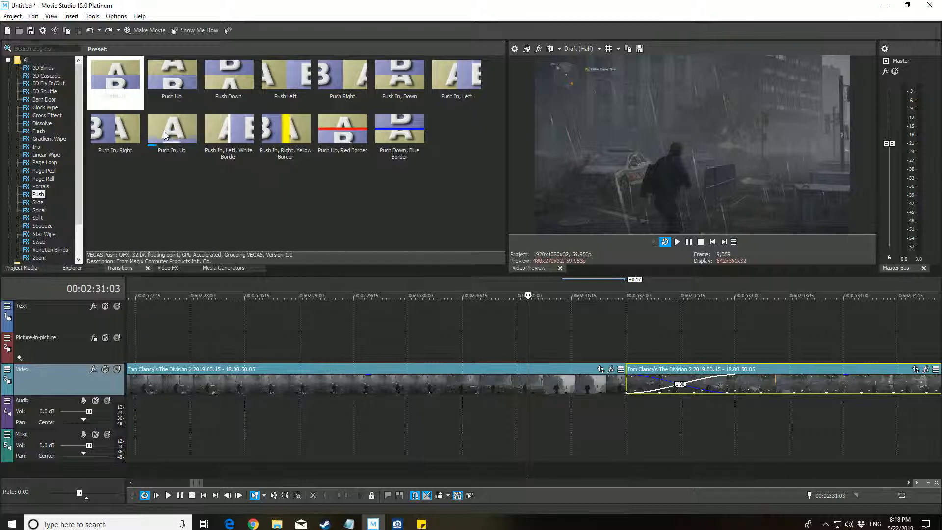
click(39, 210)
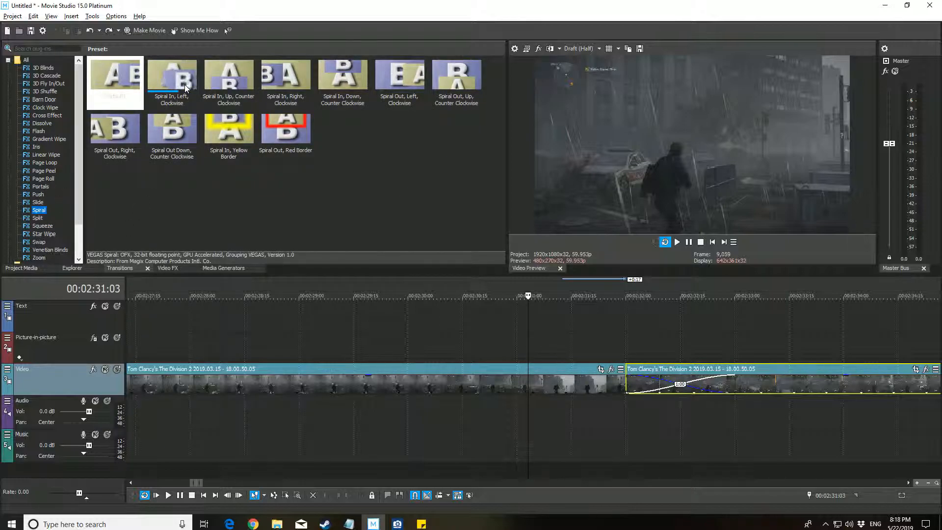
drag(181, 86, 653, 383)
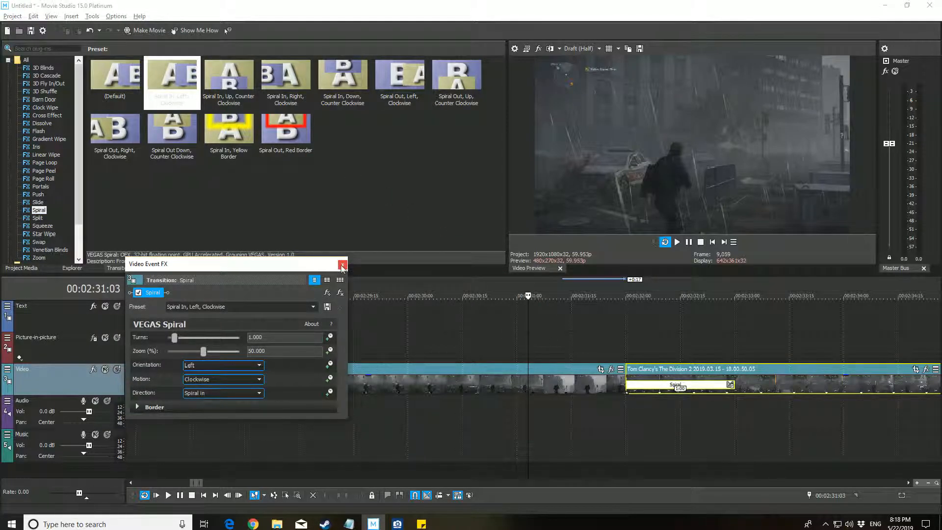
click(342, 266)
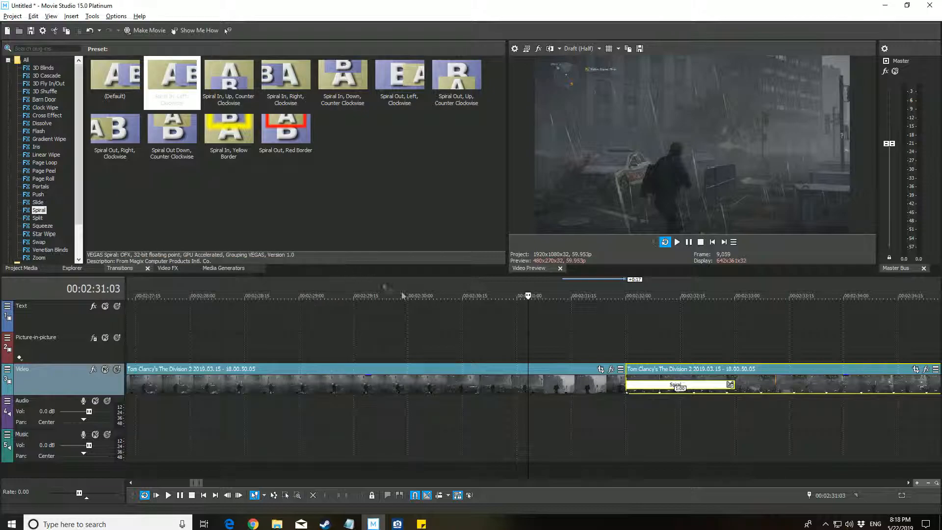
Step: Play back the Spiral transition starting just before the crossfade between the two segments, and pause after it
click(620, 339)
click(602, 337)
click(568, 338)
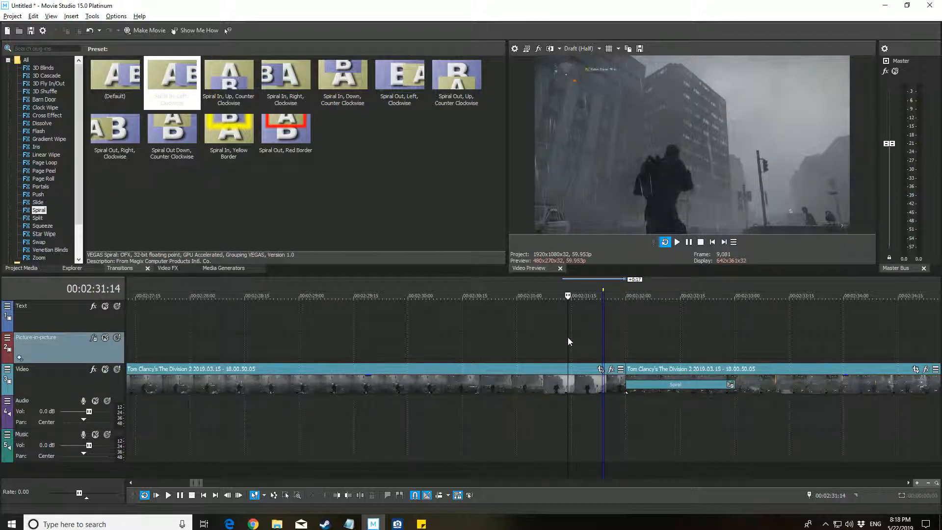
click(606, 321)
key(space)
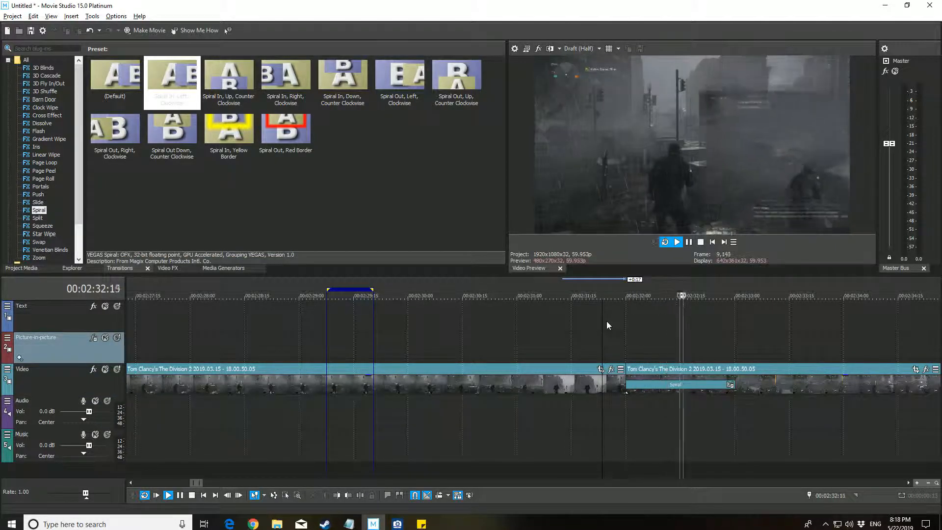
key(Return)
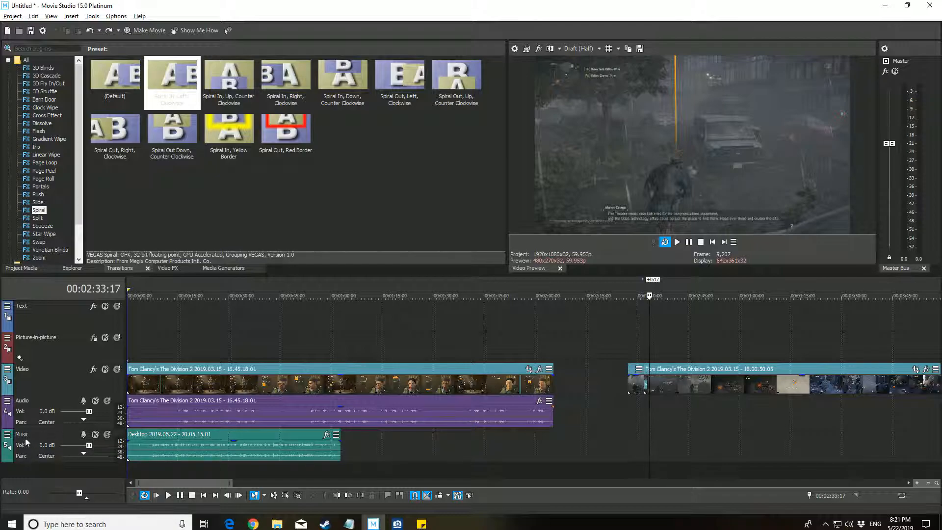
Step: Add an extra audio track below the Music track and undo the addition
right_click(68, 470)
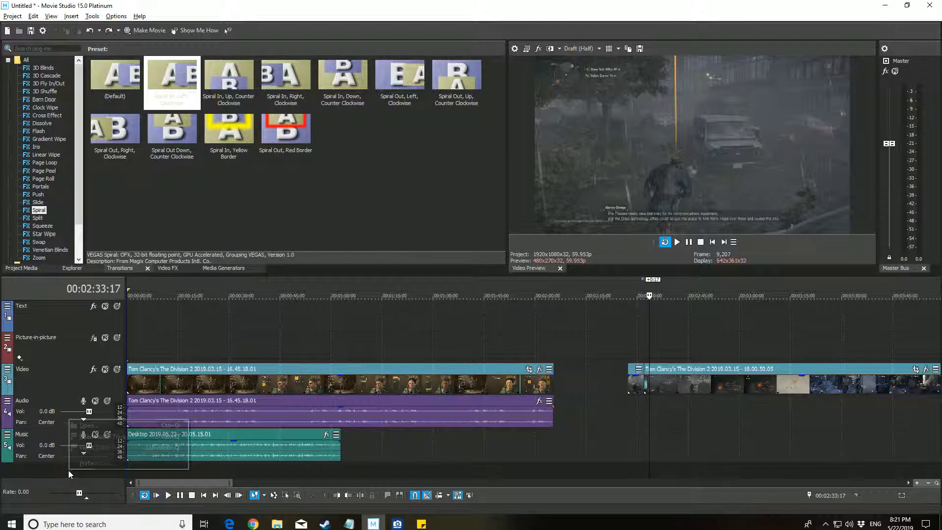
click(107, 439)
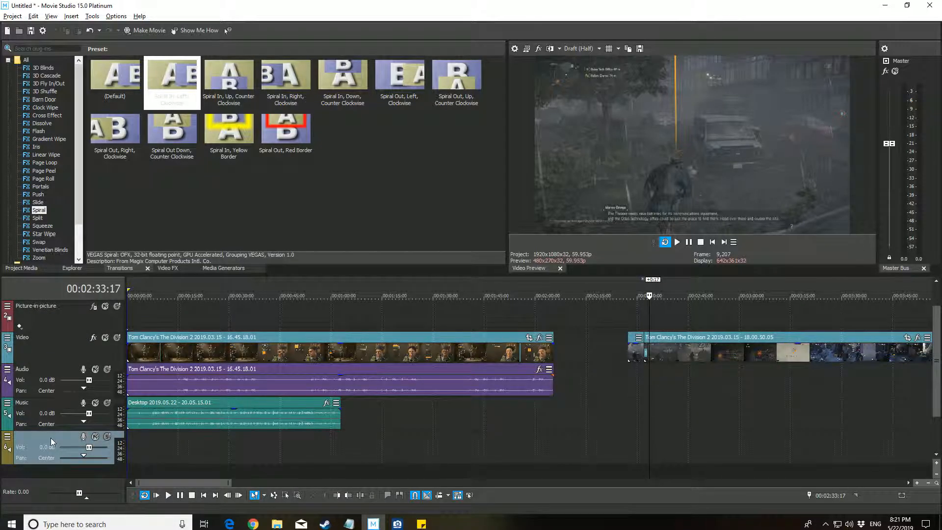
click(89, 30)
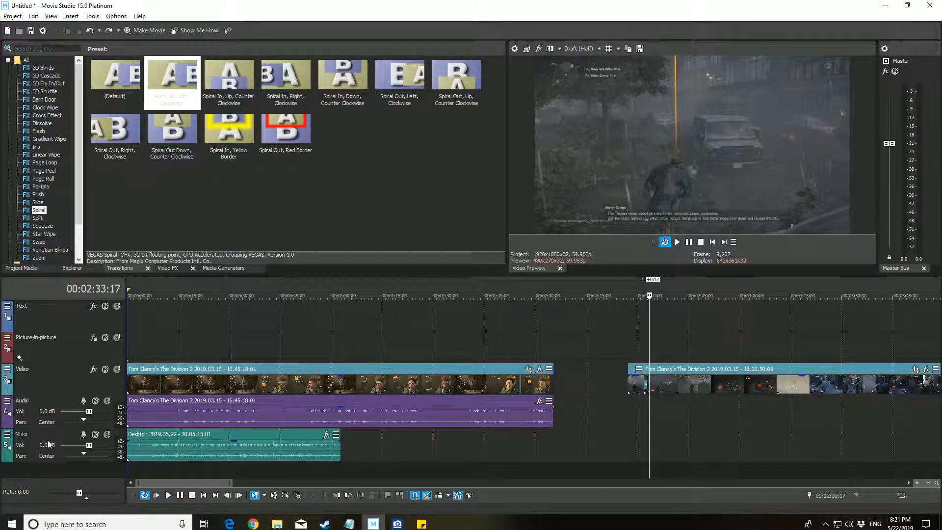
Step: Place the playhead at 00:02:27:04 and arm the Music track for recording, accepting the suggested recorded files folder
drag(650, 295, 628, 310)
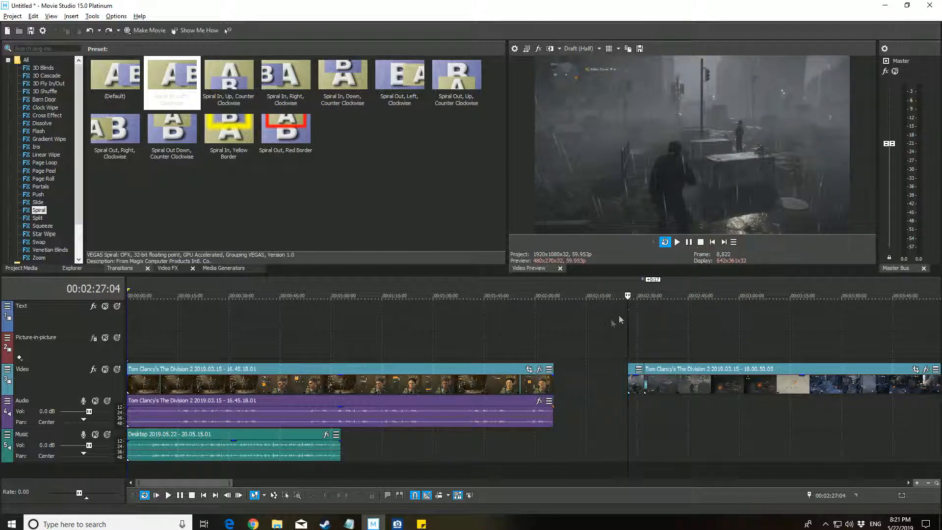
click(84, 436)
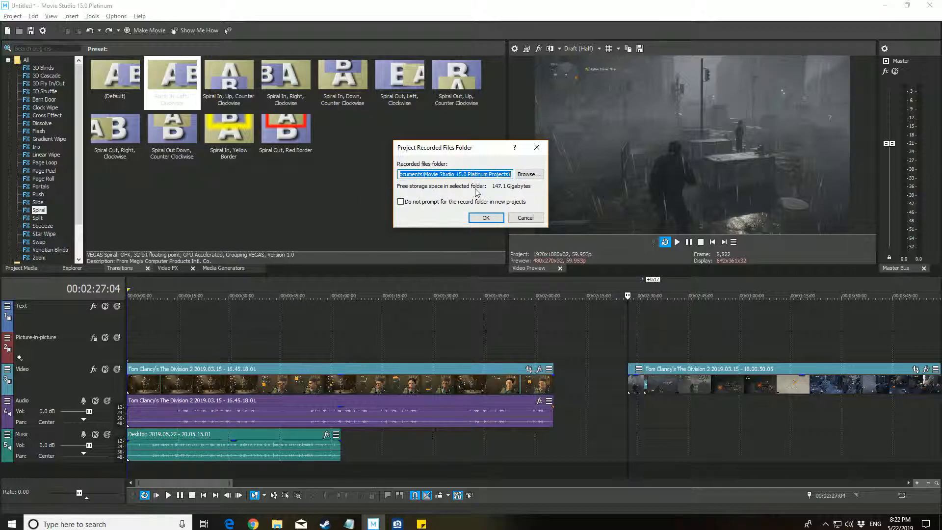
click(484, 217)
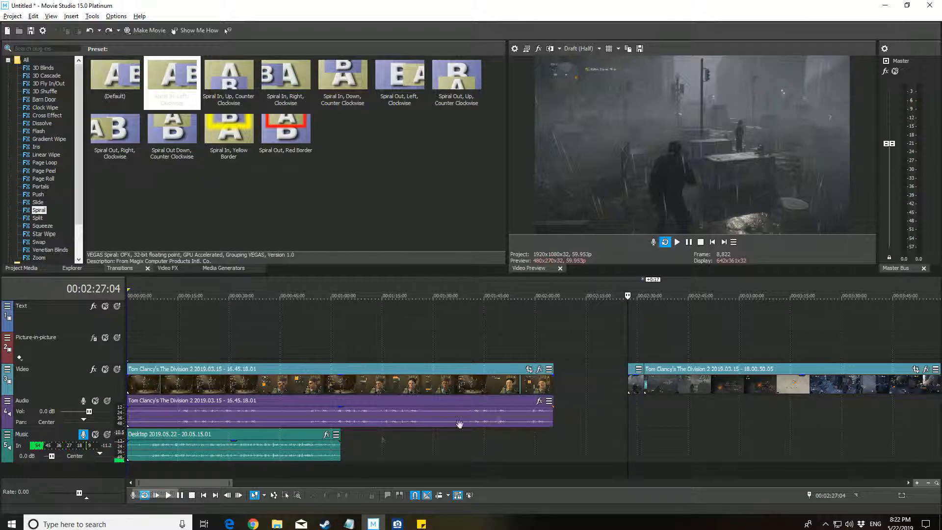
Step: Record an audio take about 20 seconds long on the Music track from 00:02:27:04 and keep the recorded file
mouse_move(628, 296)
mouse_down()
mouse_move(597, 297)
mouse_move(628, 297)
mouse_up()
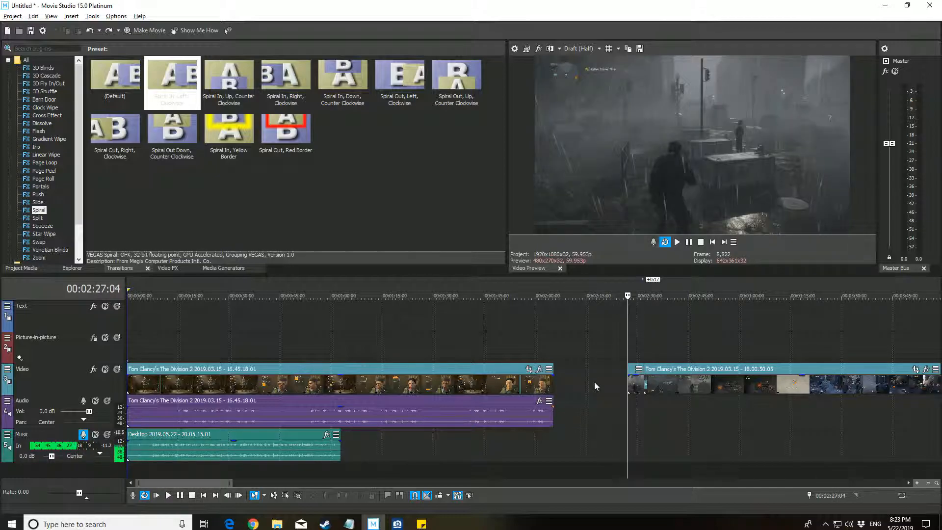
drag(220, 483, 247, 485)
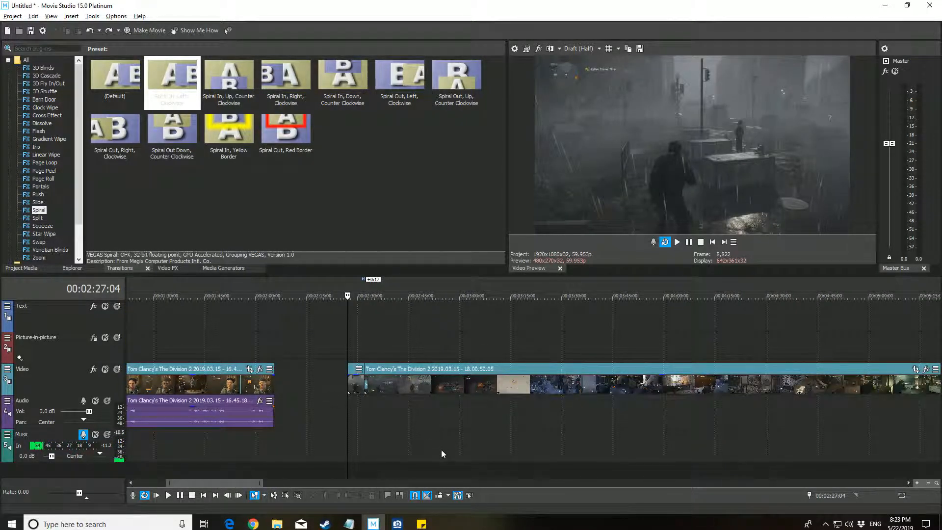
key(ctrl+r)
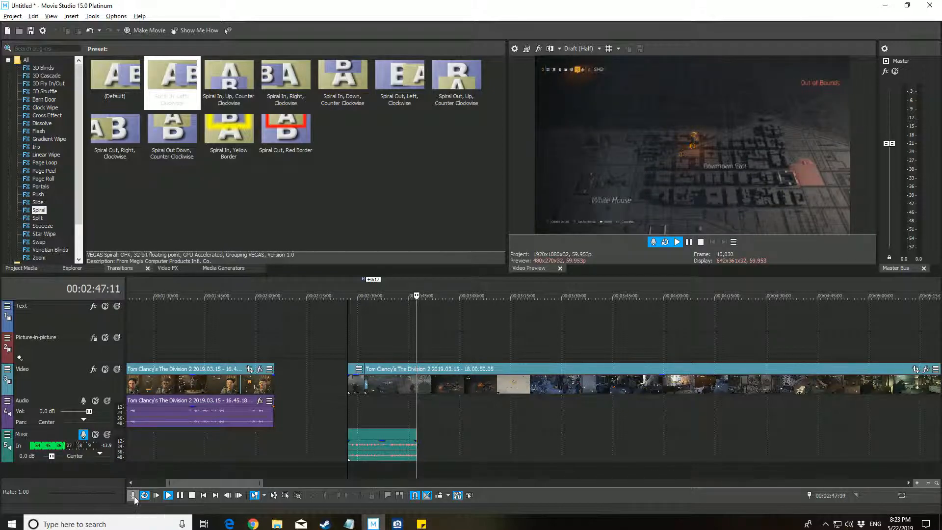
click(133, 494)
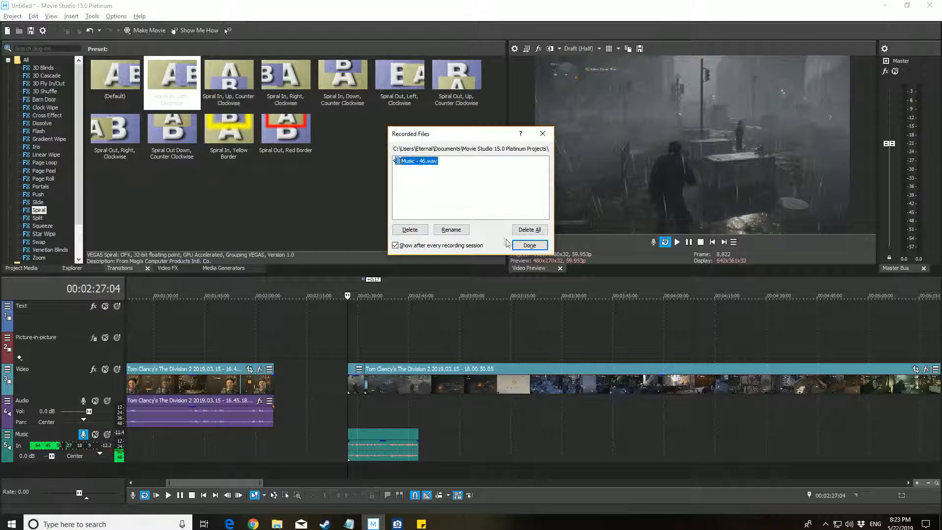
click(529, 246)
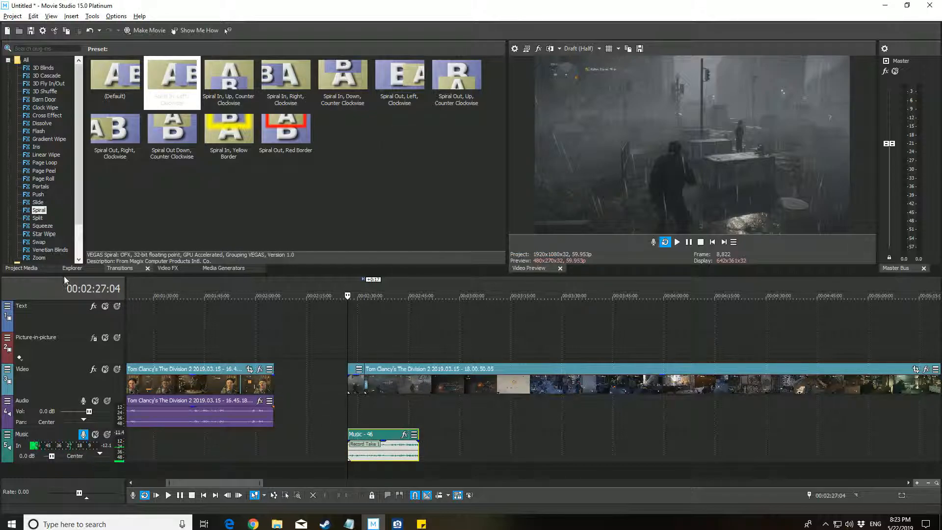
Step: Examine the project media, selecting the game clips, the desktop recording and the recorded Music - 46.wav in turn
click(52, 269)
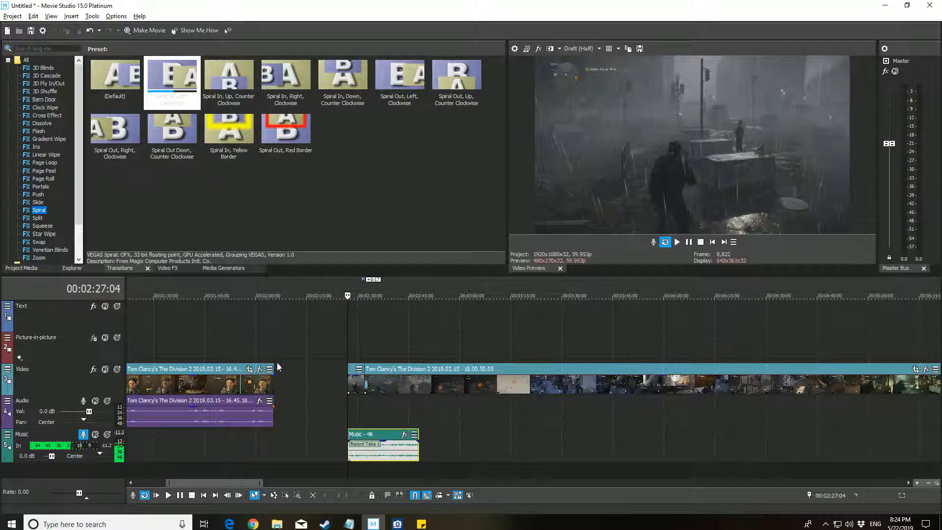
click(25, 269)
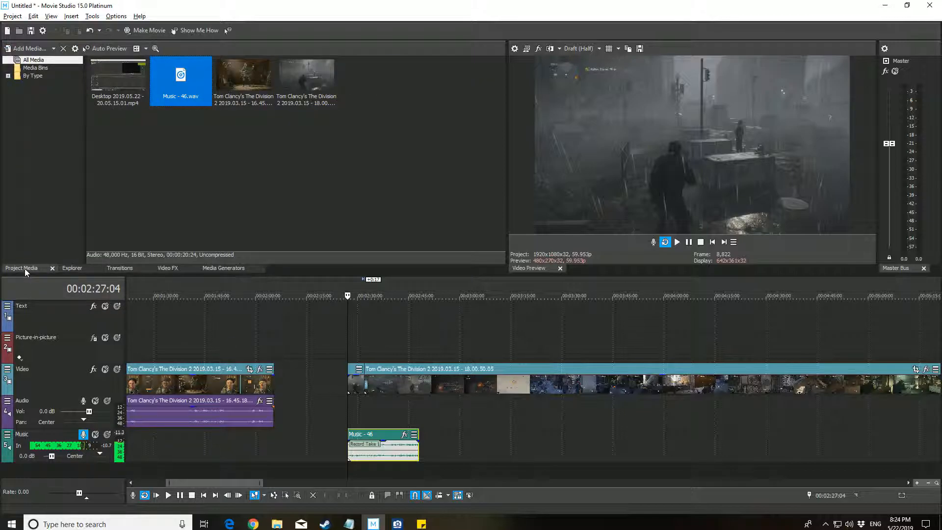
click(251, 83)
click(322, 82)
click(241, 85)
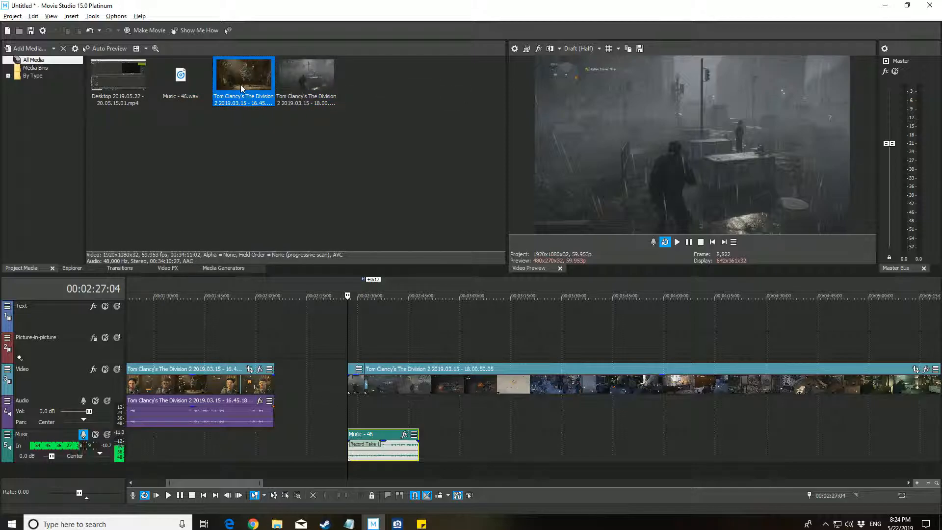
click(108, 83)
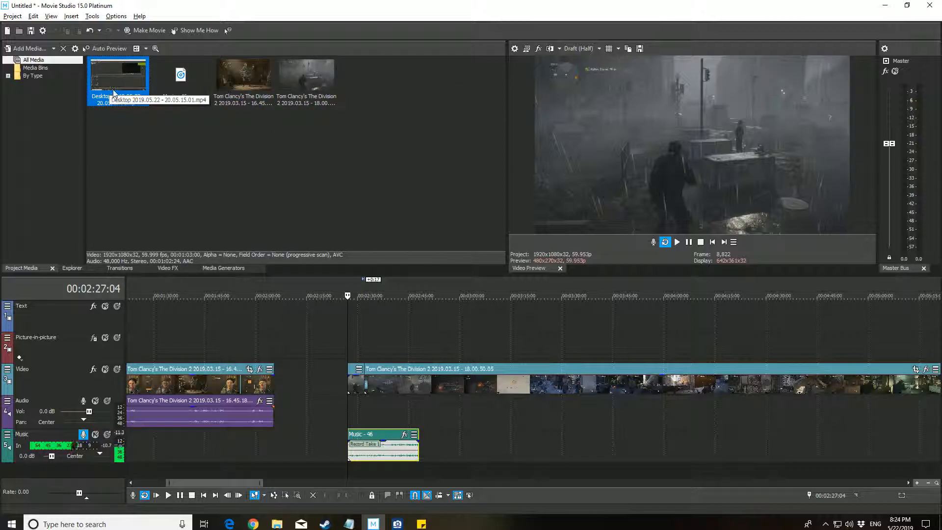
click(184, 87)
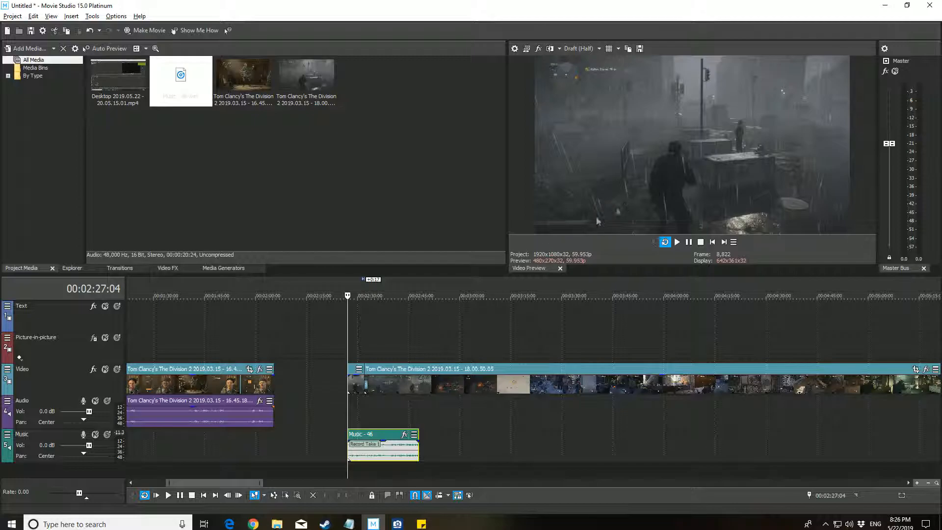
Step: Play the long segment from 00:02:53:14 and pause at 00:03:38:27
drag(347, 296, 437, 300)
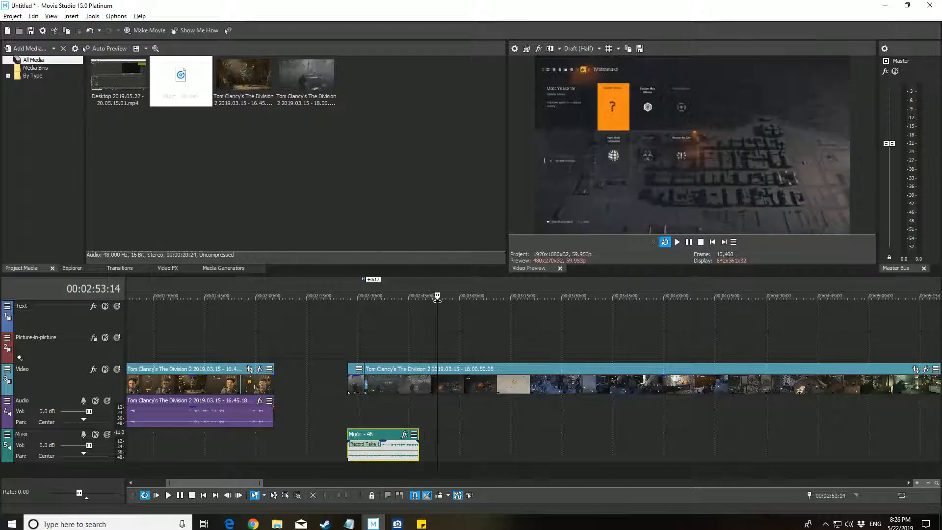
key(space)
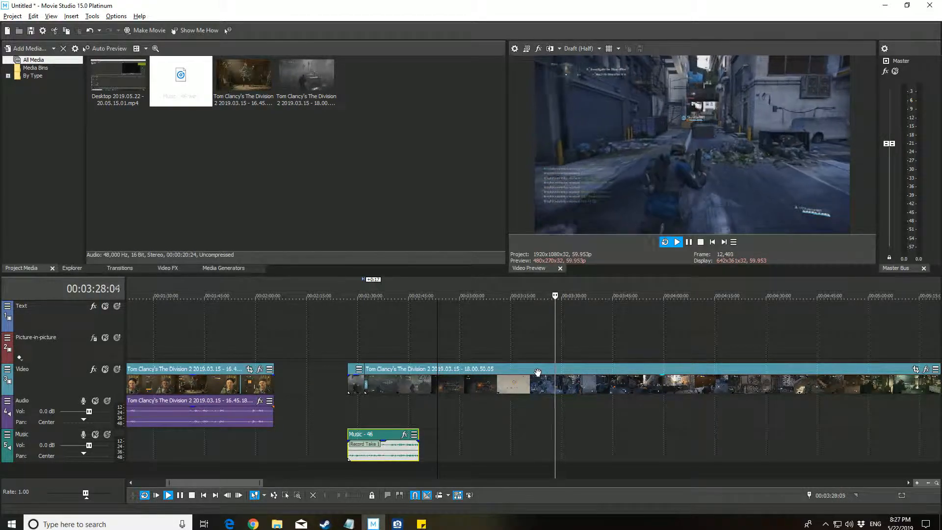
click(690, 243)
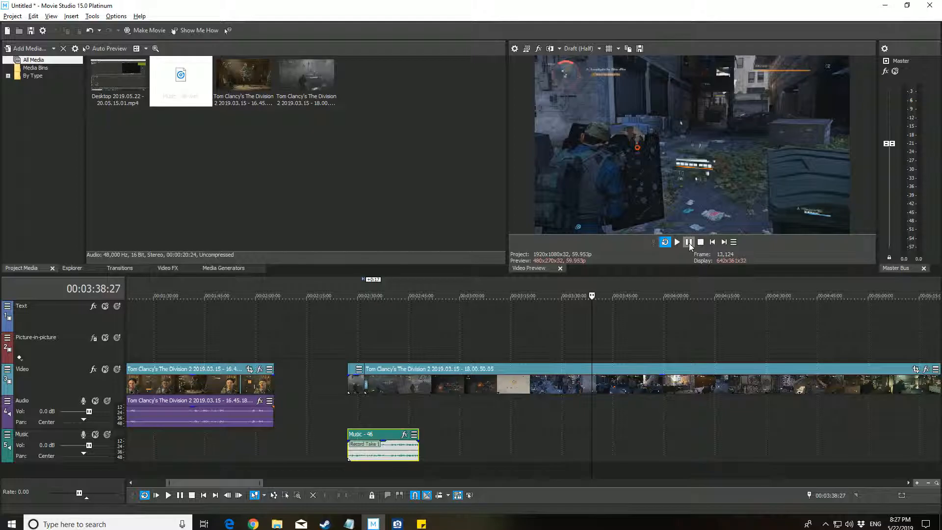
Step: Open Windows Task Manager, check the CPU performance graph and bring up the detailed process list
key(ctrl+alt+Delete)
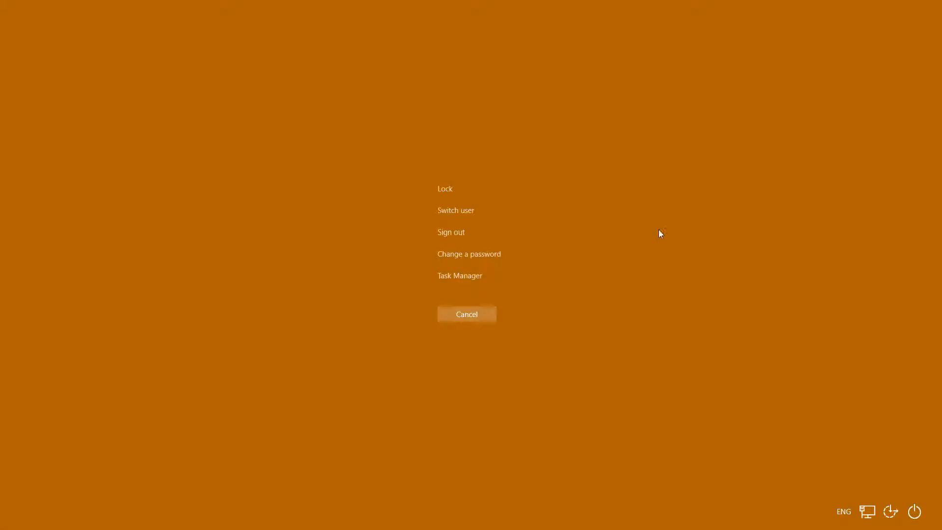
click(455, 277)
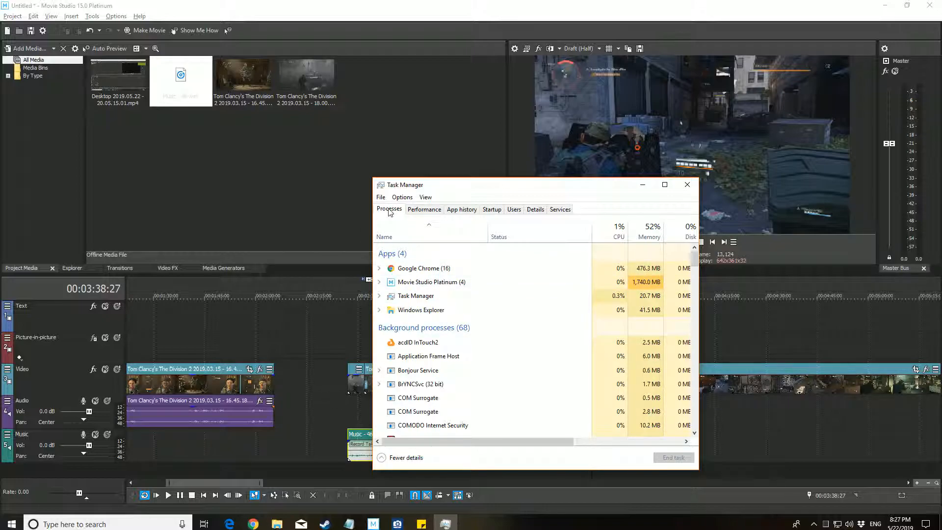
click(435, 210)
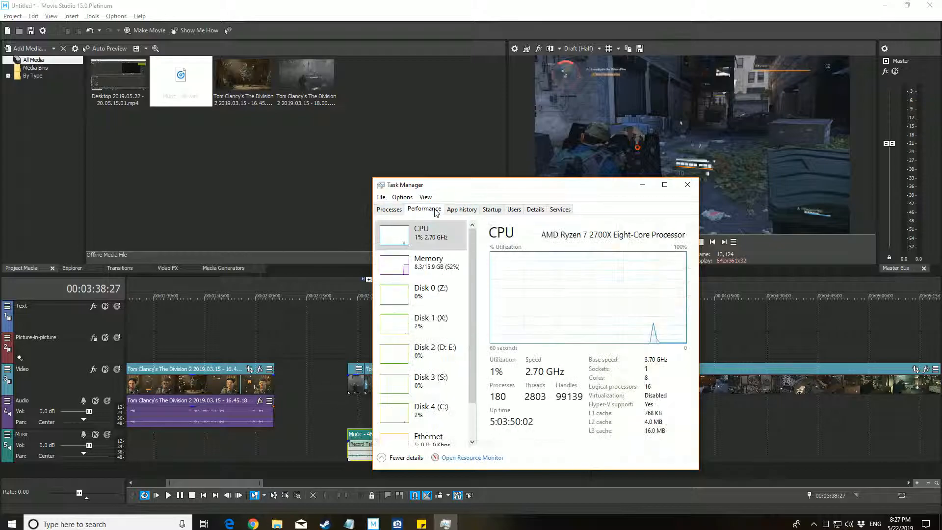
click(560, 209)
click(536, 210)
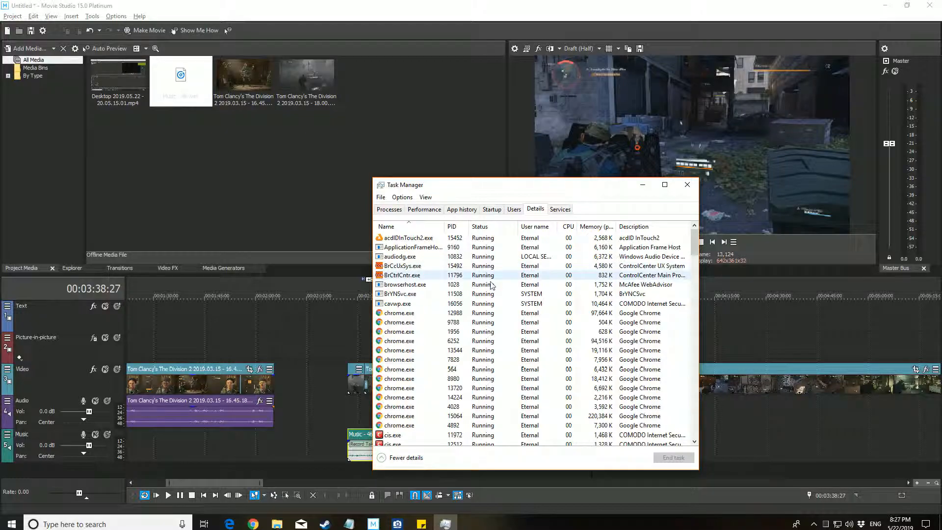
Step: Find MovieStudioPlatinum150.exe in the process list, widening the Name column to show its full name, and select it
scroll(493, 302, down, 7)
scroll(491, 307, up, 5)
scroll(488, 308, up, 3)
scroll(486, 315, down, 13)
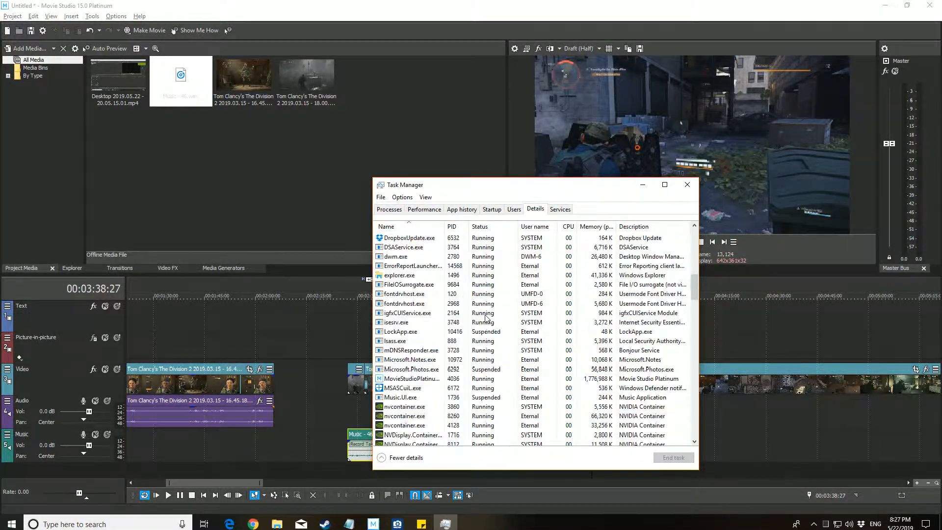
scroll(483, 322, up, 1)
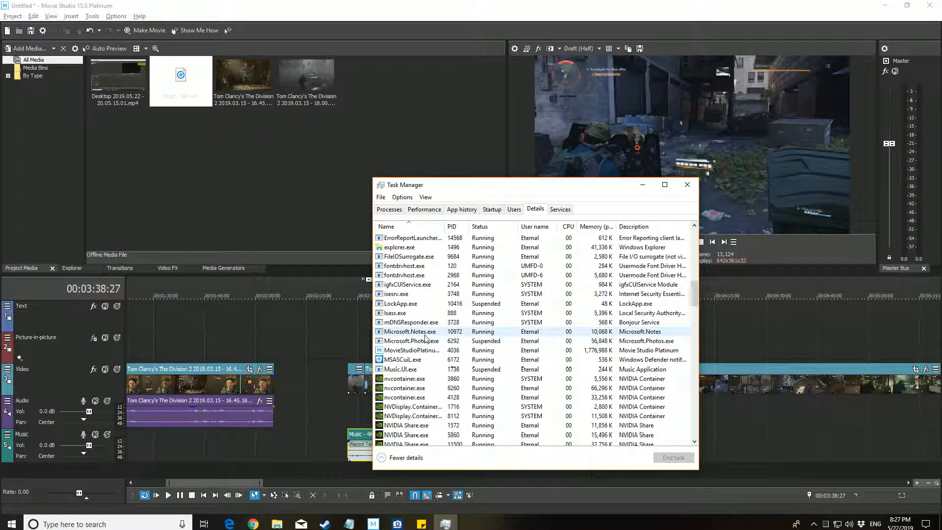
scroll(428, 350, up, 1)
click(428, 350)
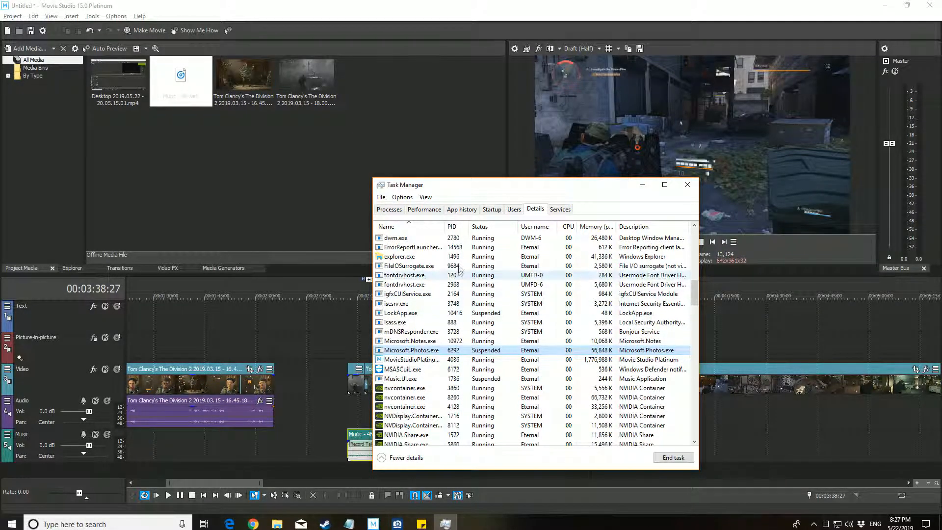
drag(445, 226, 467, 226)
scroll(432, 339, down, 1)
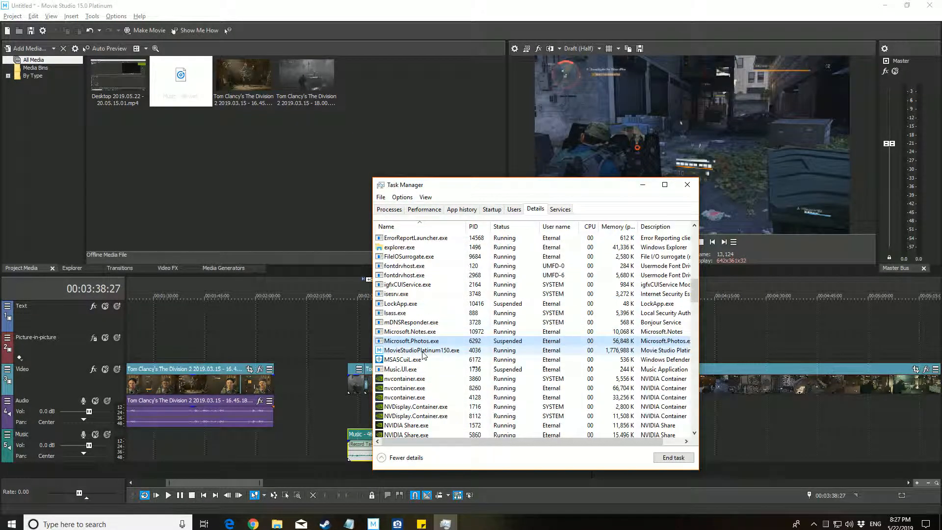
scroll(424, 354, down, 1)
click(428, 343)
scroll(432, 343, down, 1)
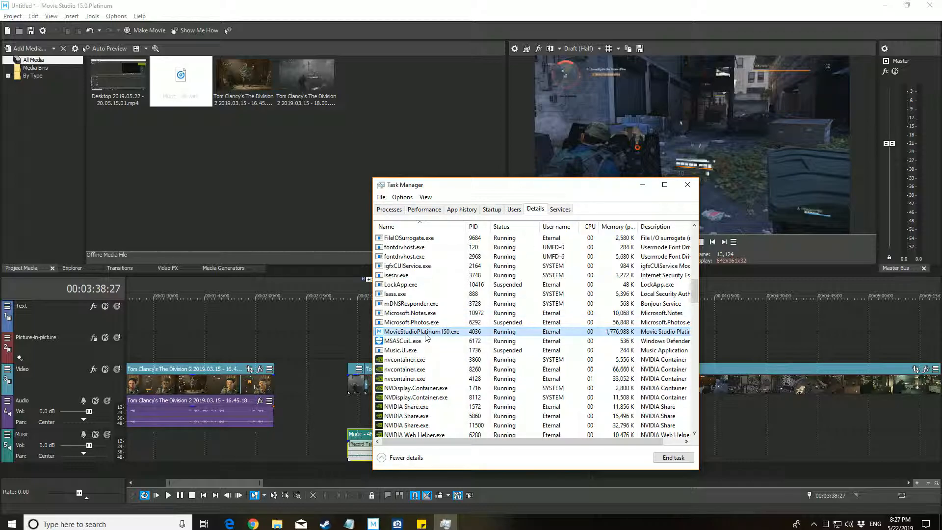
Step: Set the processor affinity of MovieStudioPlatinum150.exe to exclude CPU 15, accept the change and close Task Manager
right_click(426, 337)
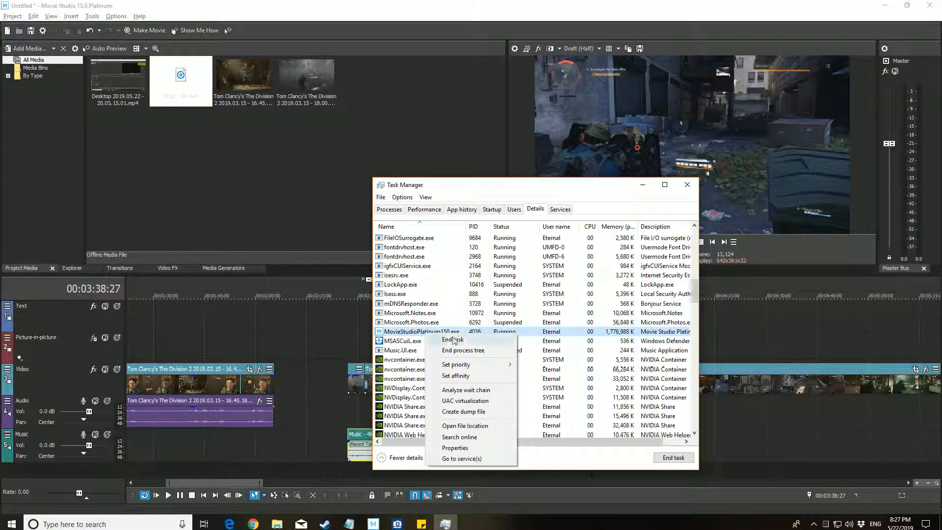
click(487, 373)
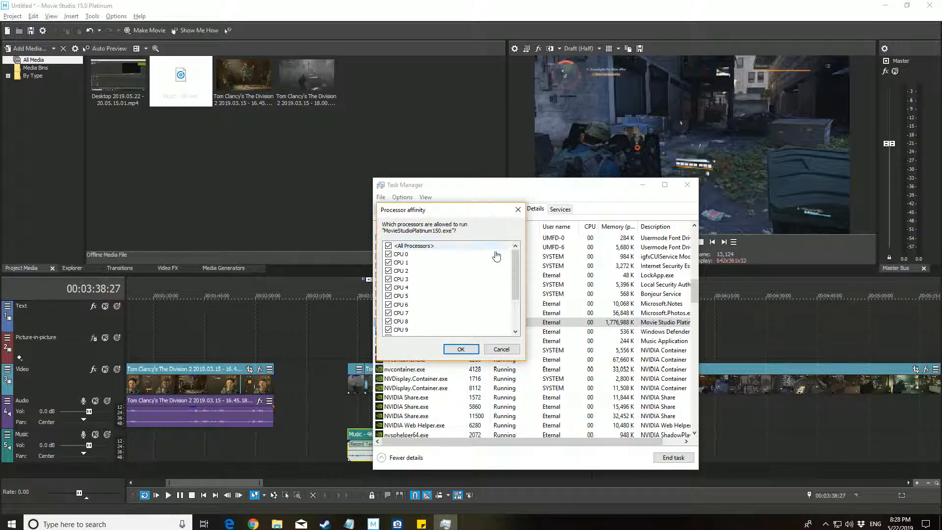
drag(515, 266, 513, 304)
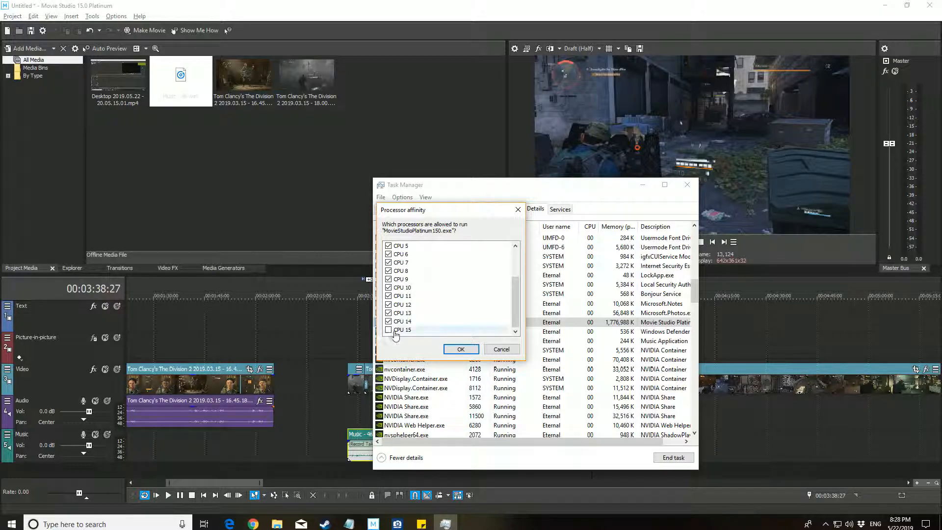
click(456, 353)
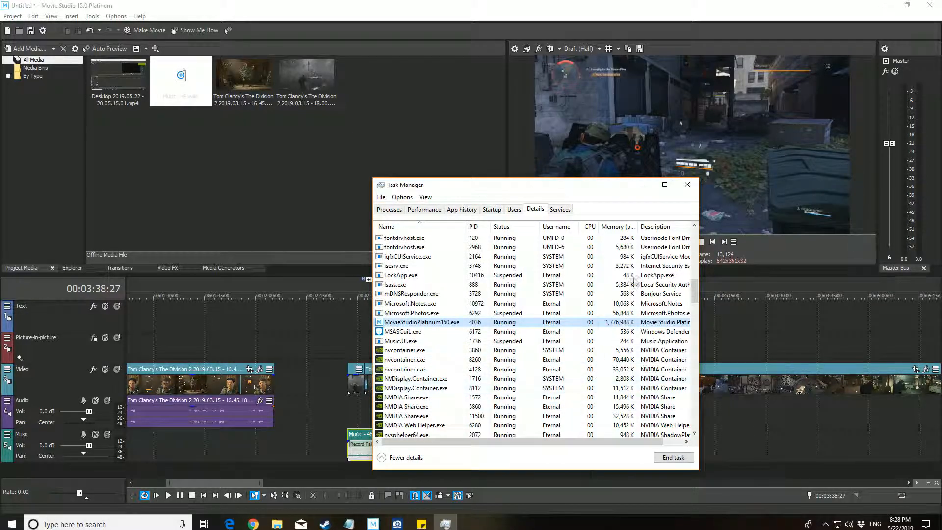
click(688, 185)
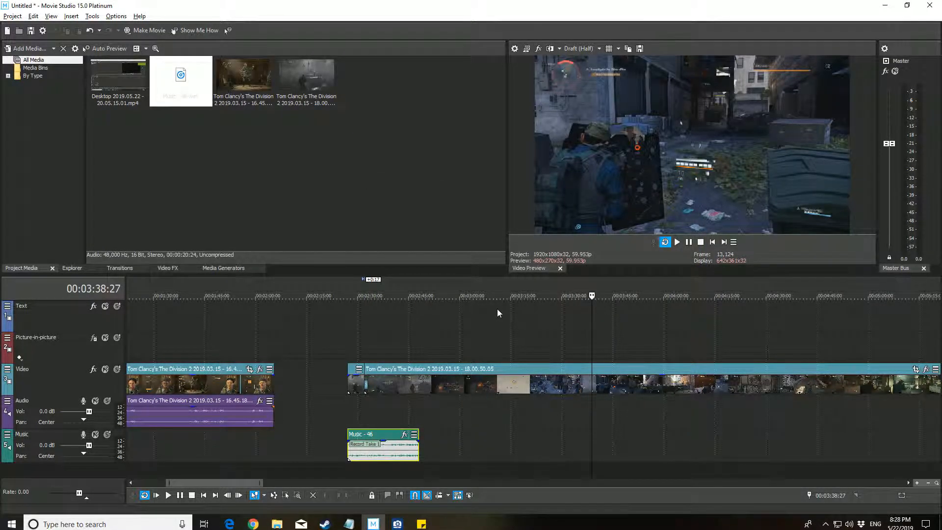
Step: Reopen Task Manager and return to MovieStudioPlatinum150.exe in the detailed process list
key(ctrl+alt+Delete)
click(466, 275)
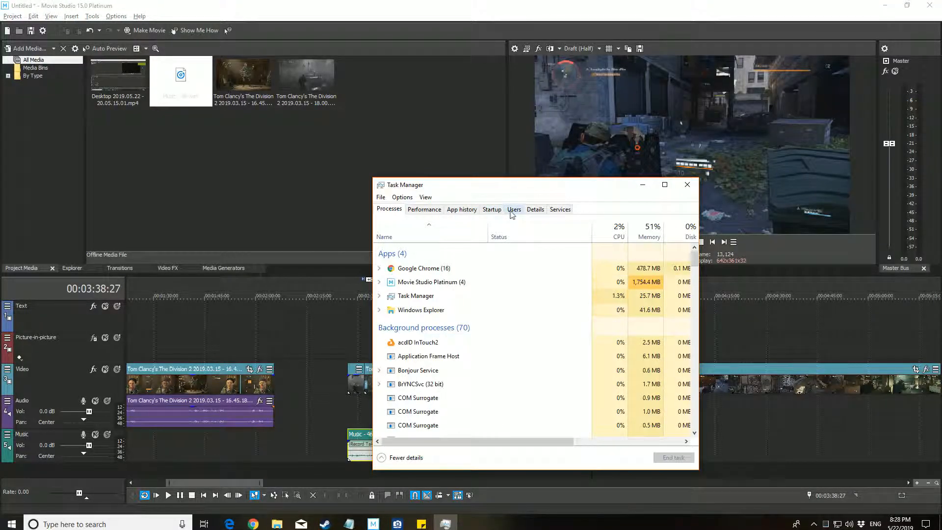
click(514, 210)
click(492, 209)
click(475, 210)
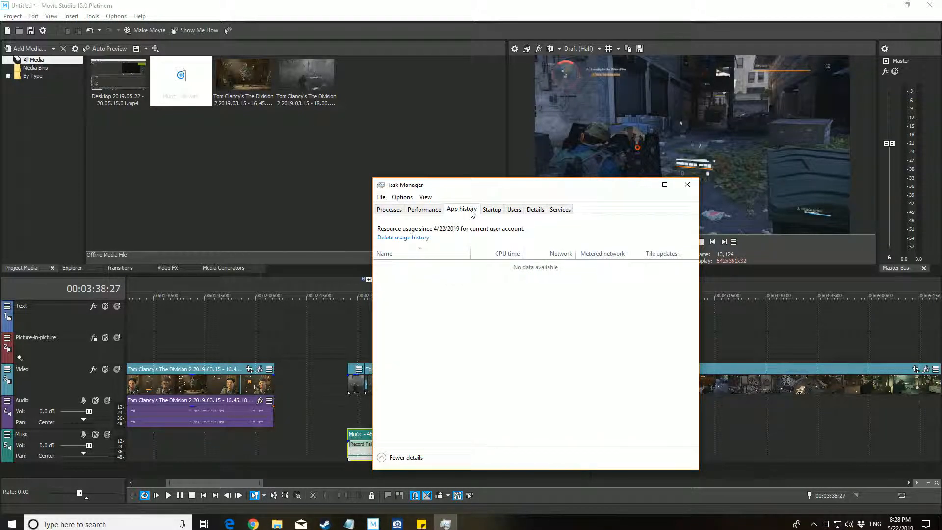
click(535, 209)
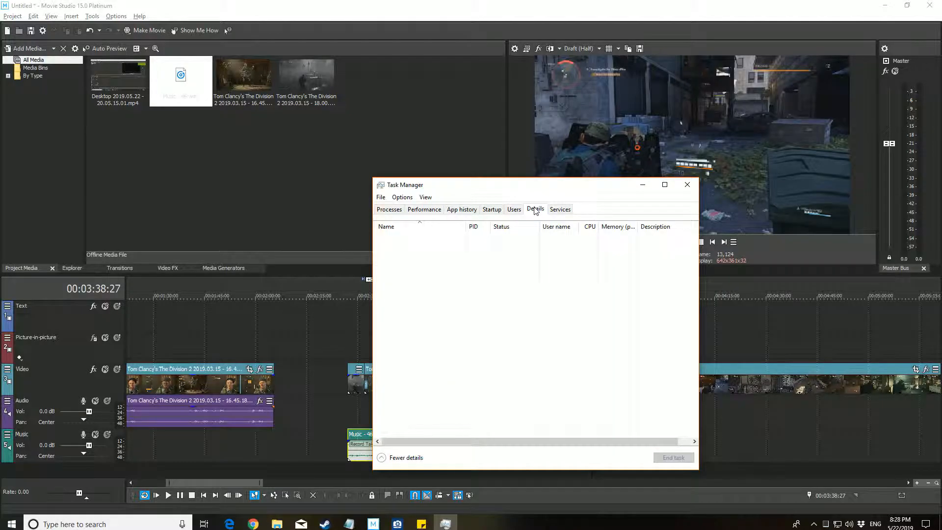
scroll(435, 334, down, 6)
scroll(437, 333, down, 5)
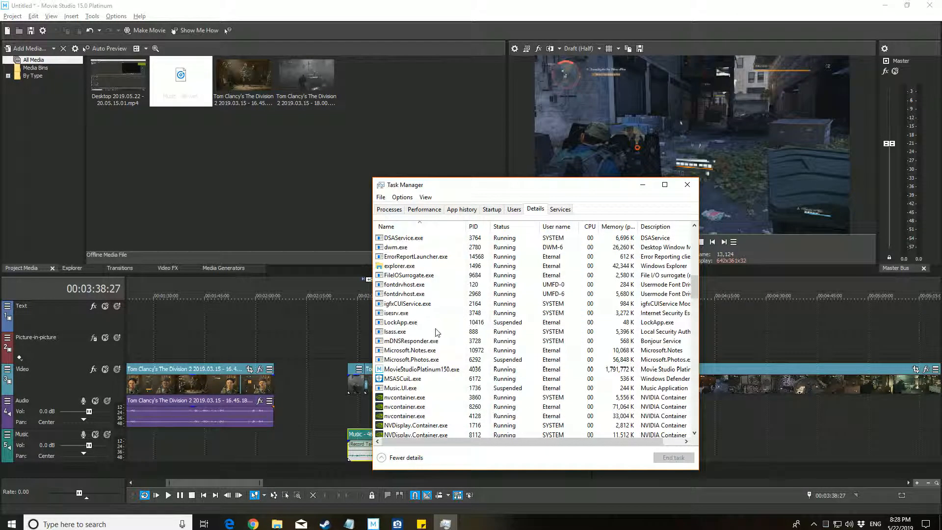
Step: Review the CPU 15 entry in the processor affinity settings of MovieStudioPlatinum150.exe, accept the dialog and close Task Manager
click(431, 370)
right_click(431, 371)
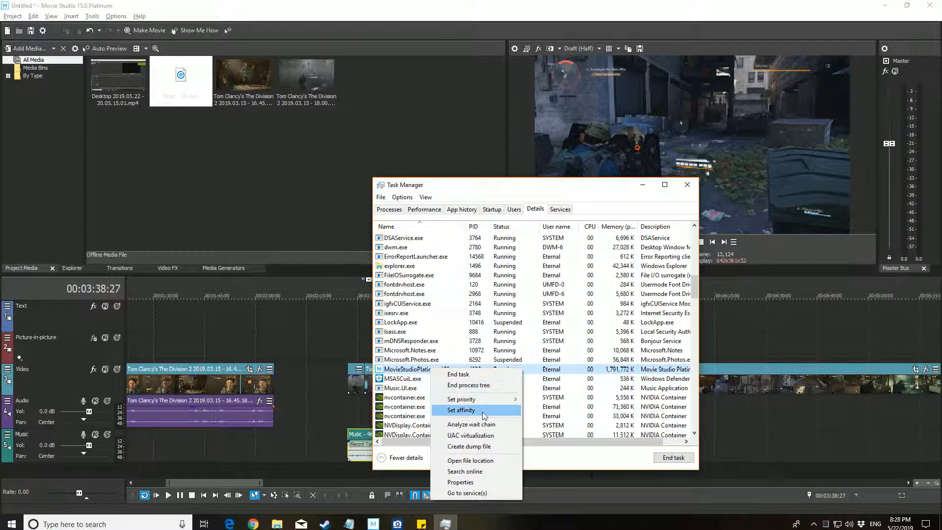
click(482, 411)
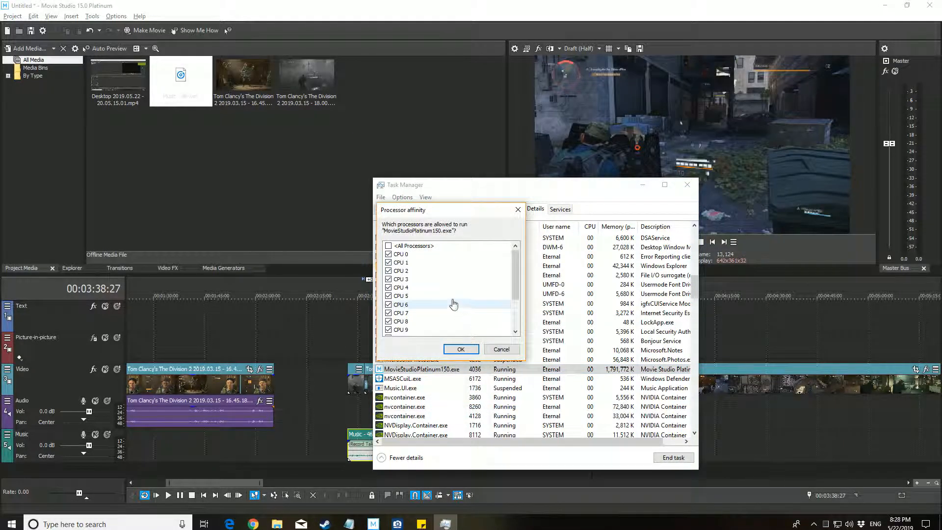
scroll(452, 309, down, 2)
click(412, 331)
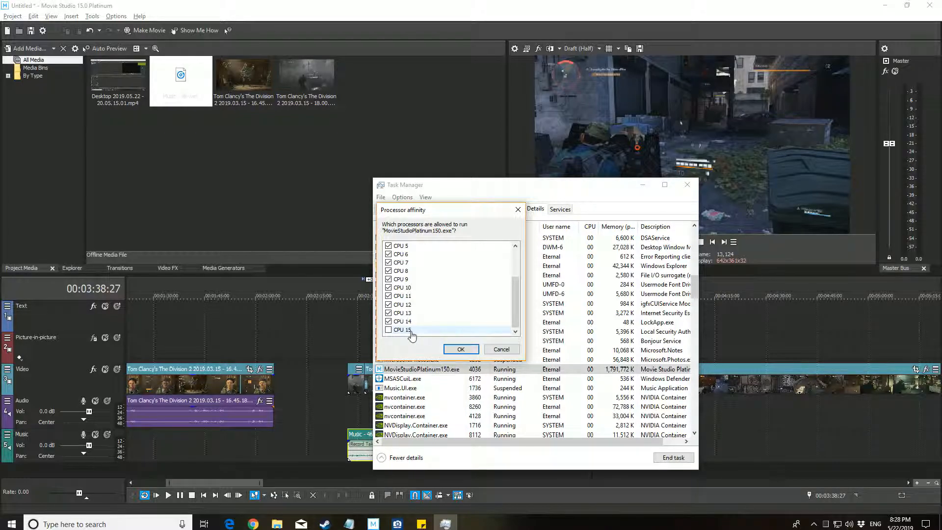
click(461, 349)
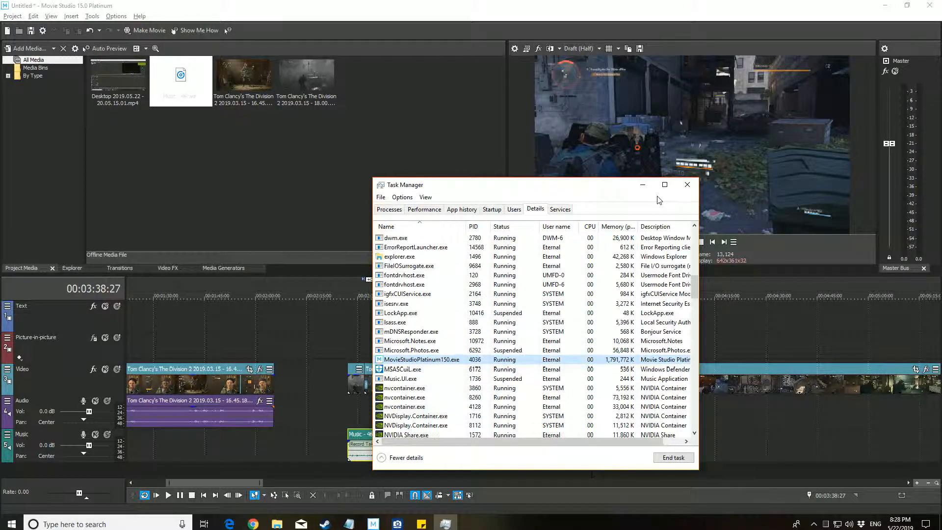
click(687, 185)
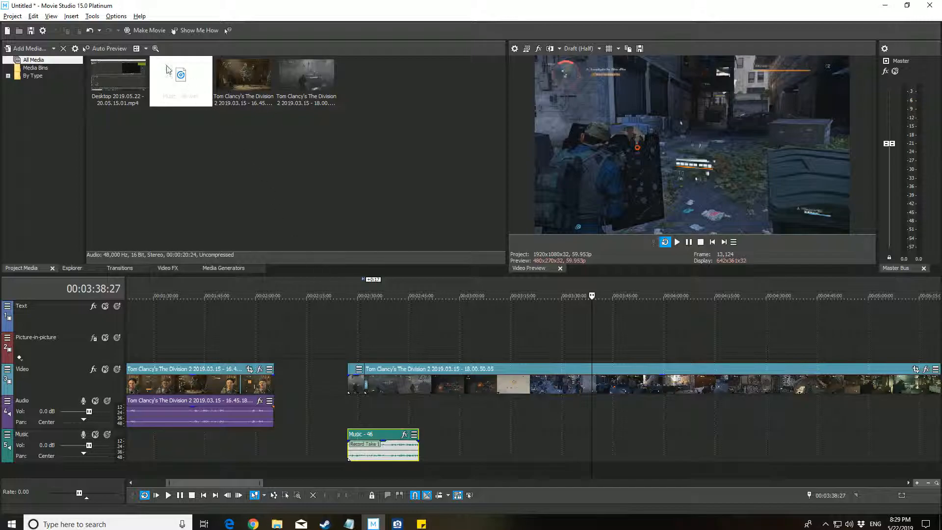
Step: Try NVIDIA Corporation (GeForce GTX 1060 6GB) for GPU acceleration in the video preferences, set it back to Off and cancel
click(116, 16)
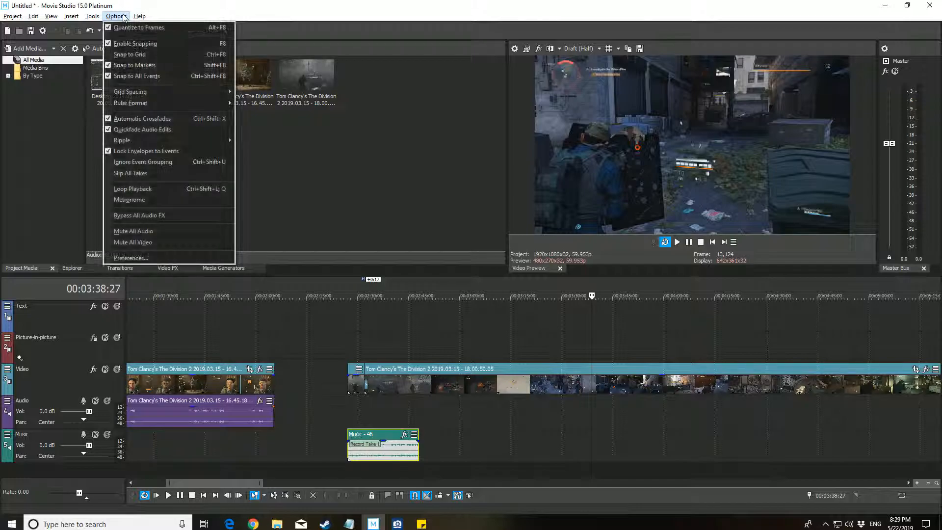
click(158, 258)
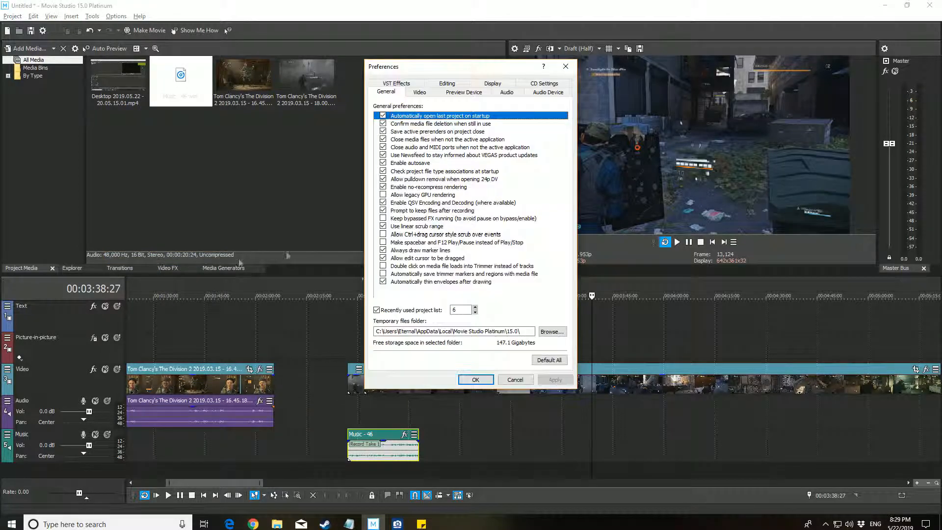
click(420, 92)
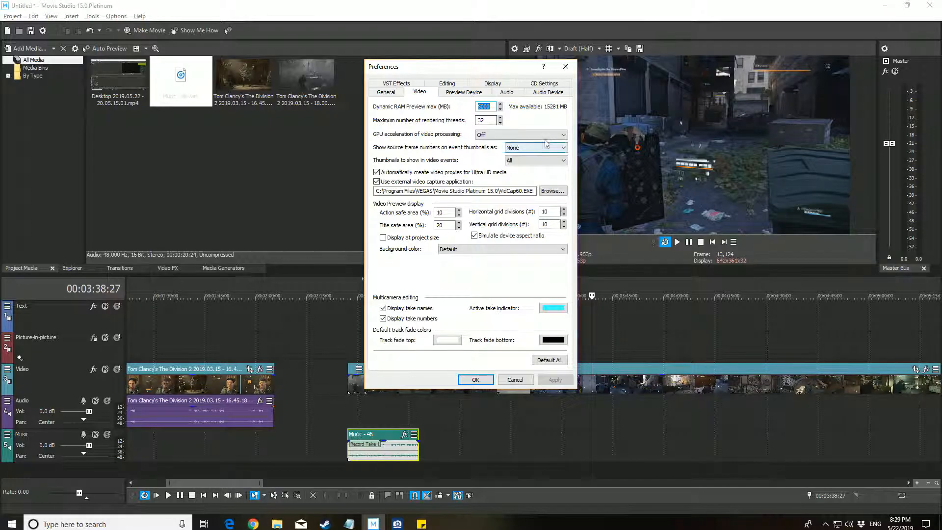
click(555, 136)
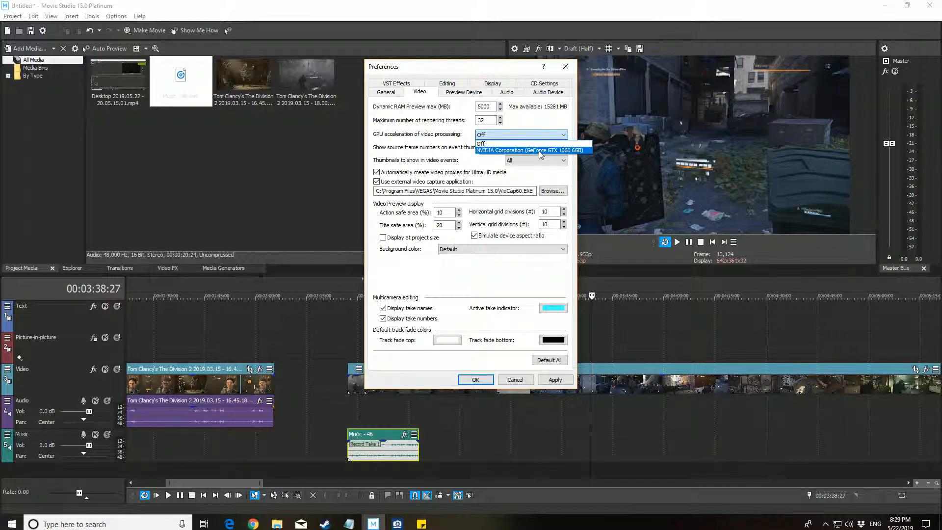
click(540, 151)
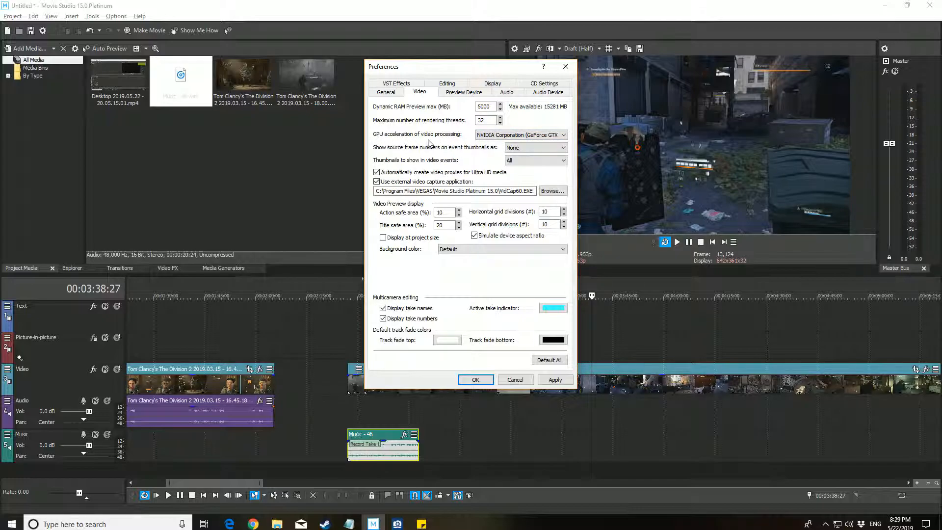
click(501, 135)
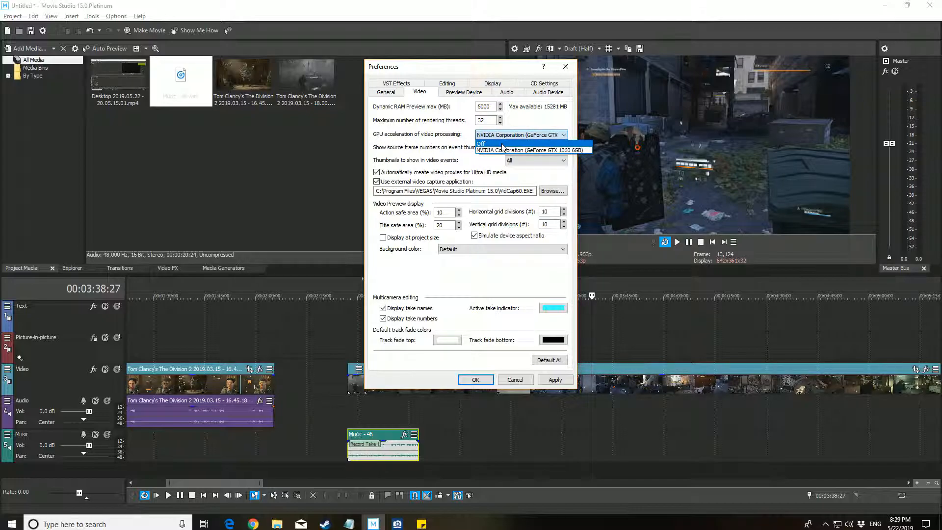
click(502, 144)
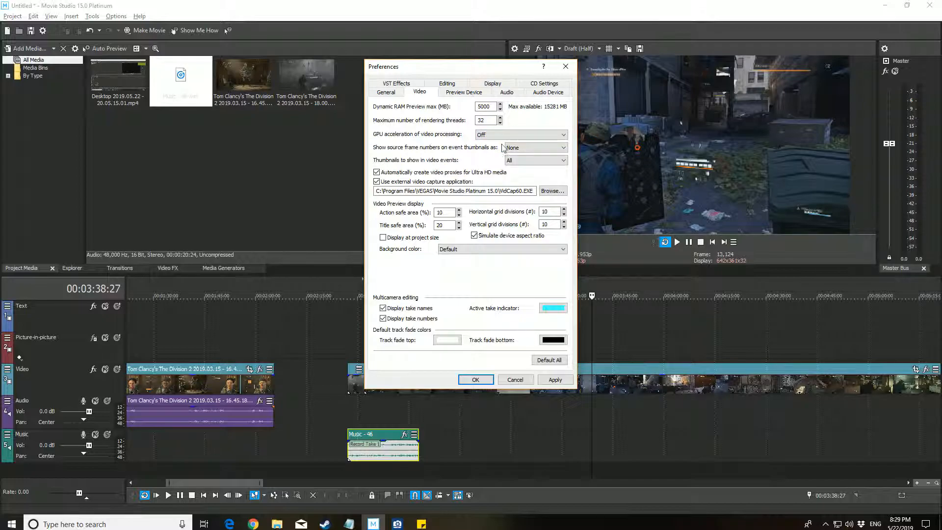
click(515, 380)
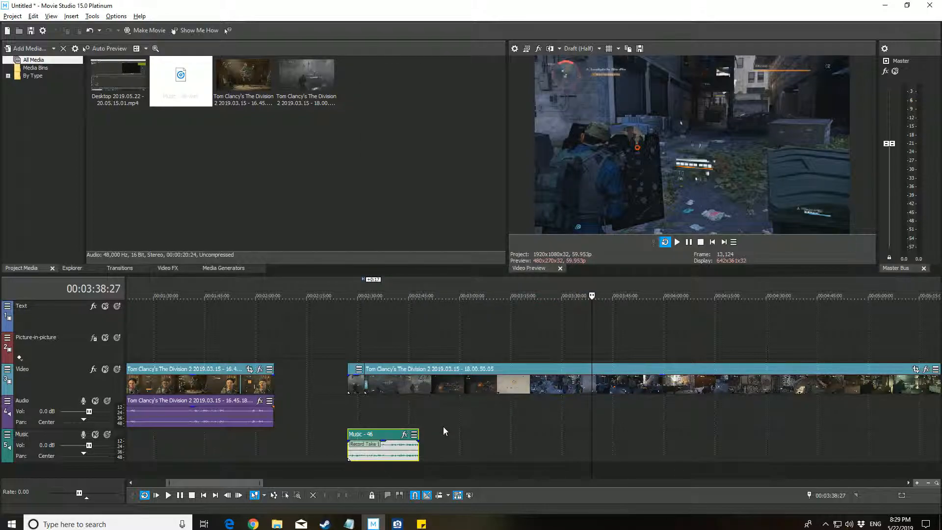
Step: Play the timeline from 00:03:38:27
click(677, 243)
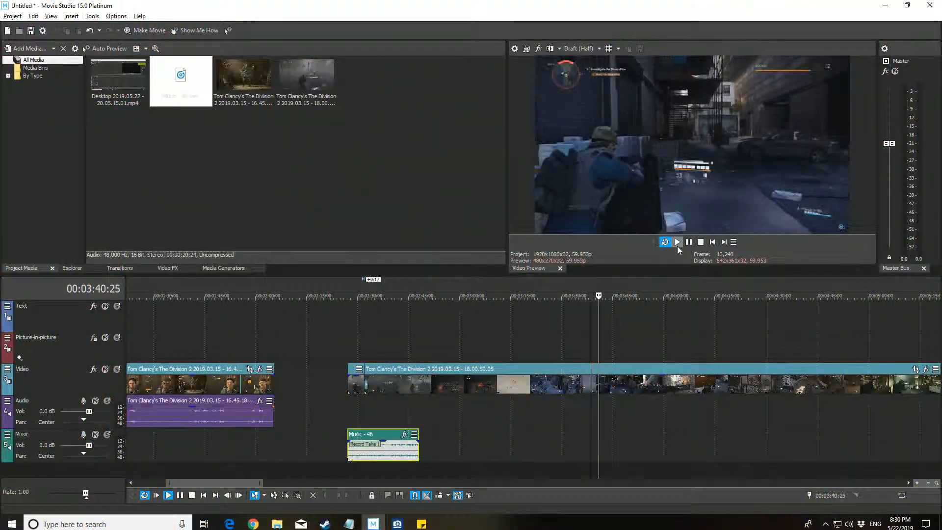